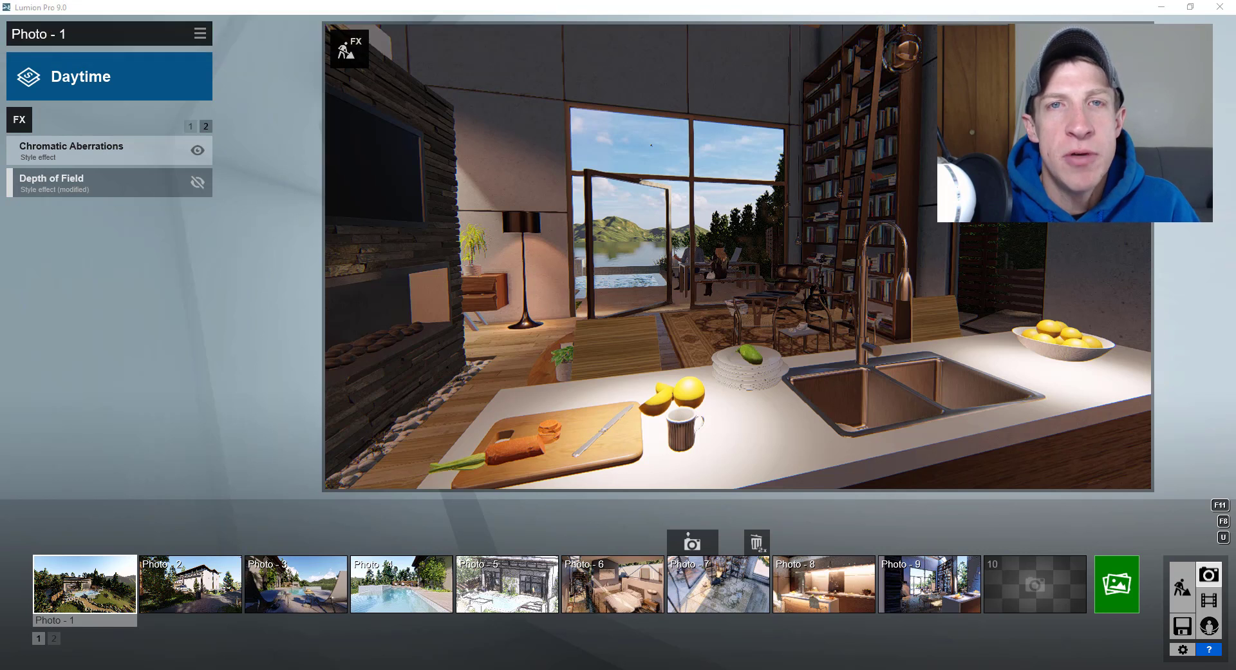
Turn the kitchen photo camera slightly to reframe the shot.
left_click(805, 360)
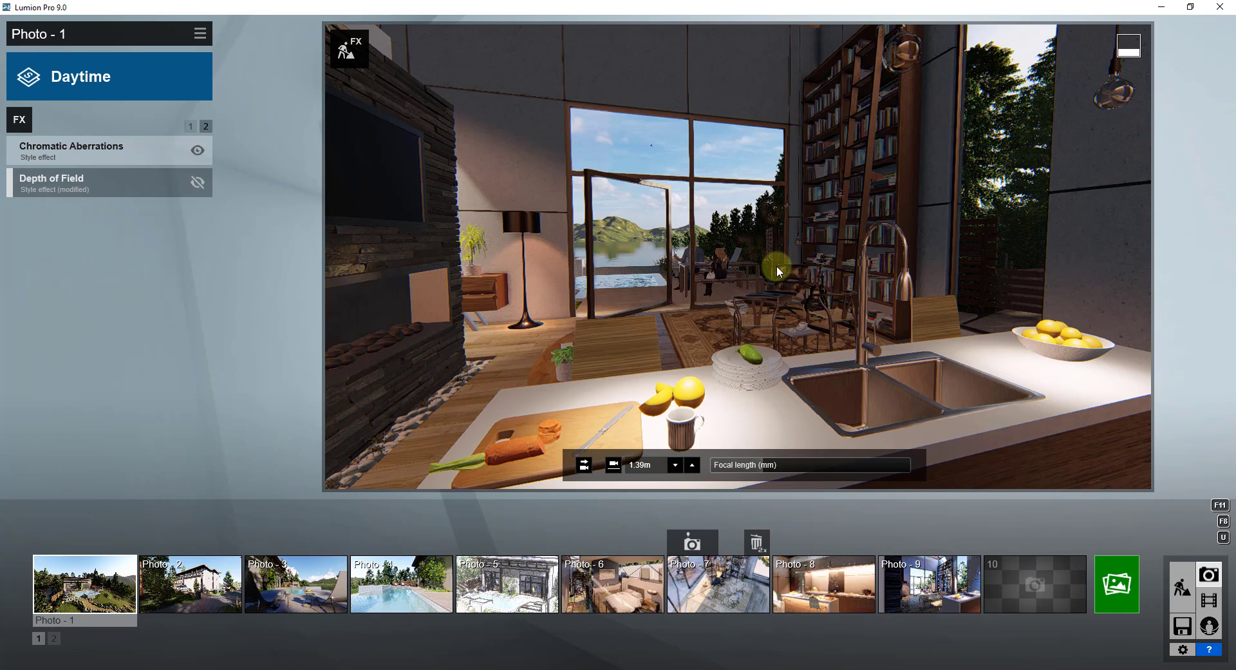
right_click_drag(630, 281, 678, 301)
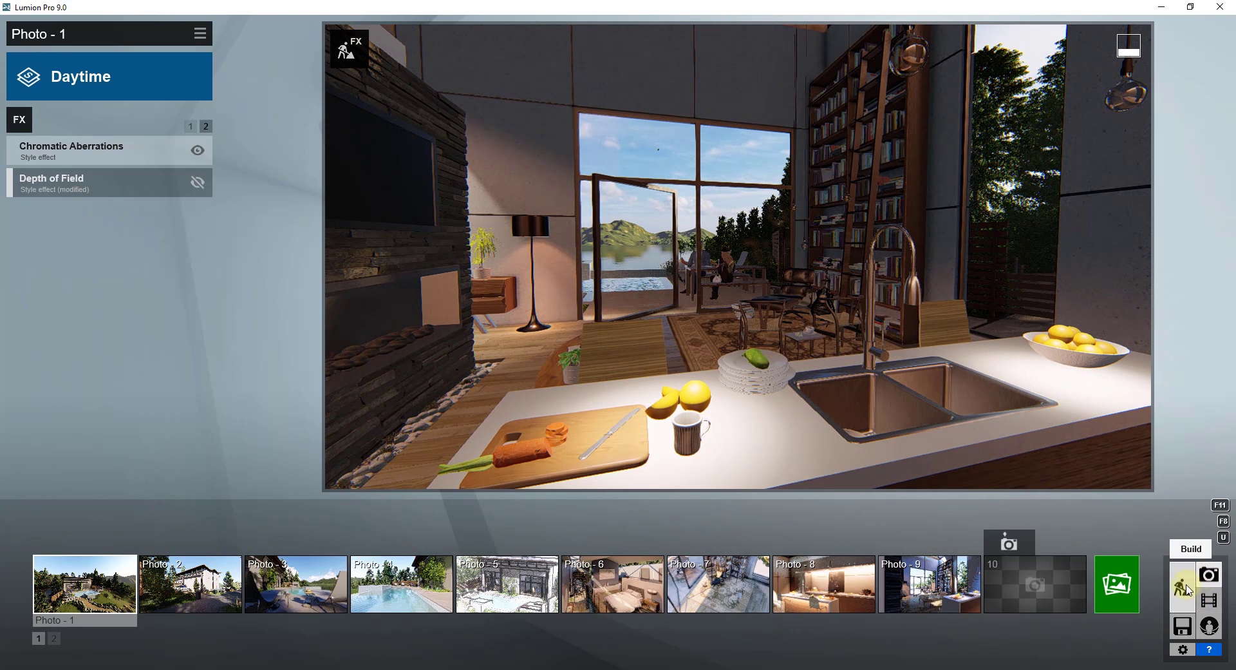
Leave the save and Examples screens for Build mode, then turn the camera slightly.
left_click(1183, 626)
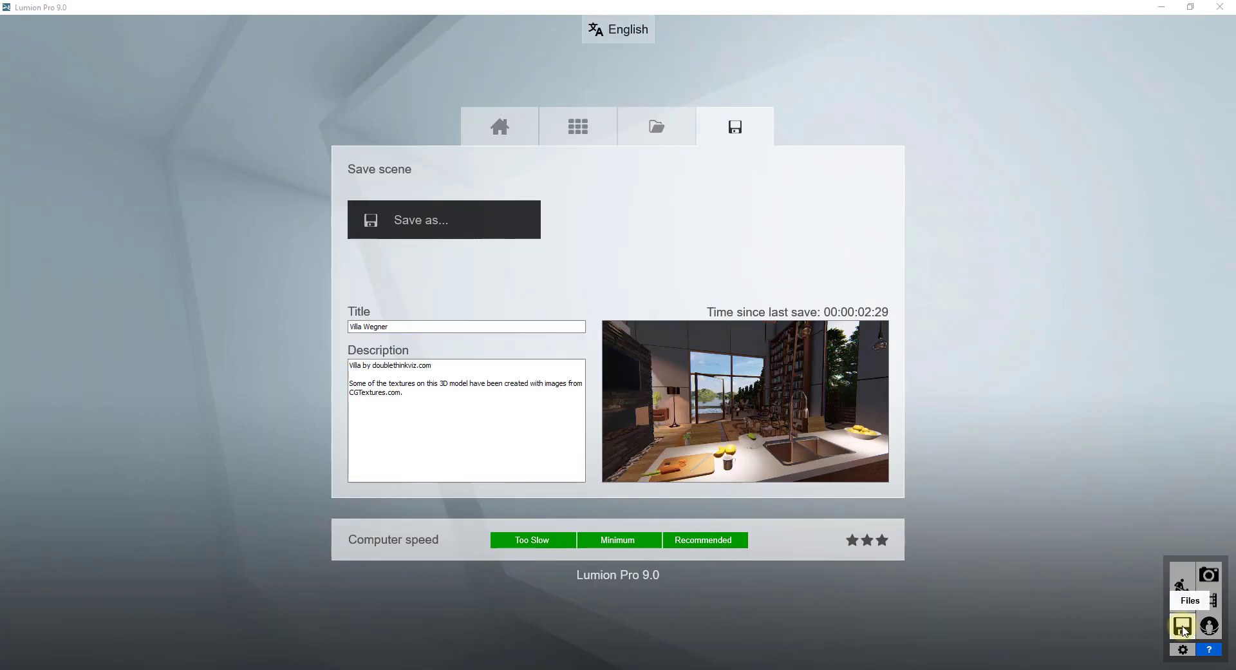
left_click(579, 134)
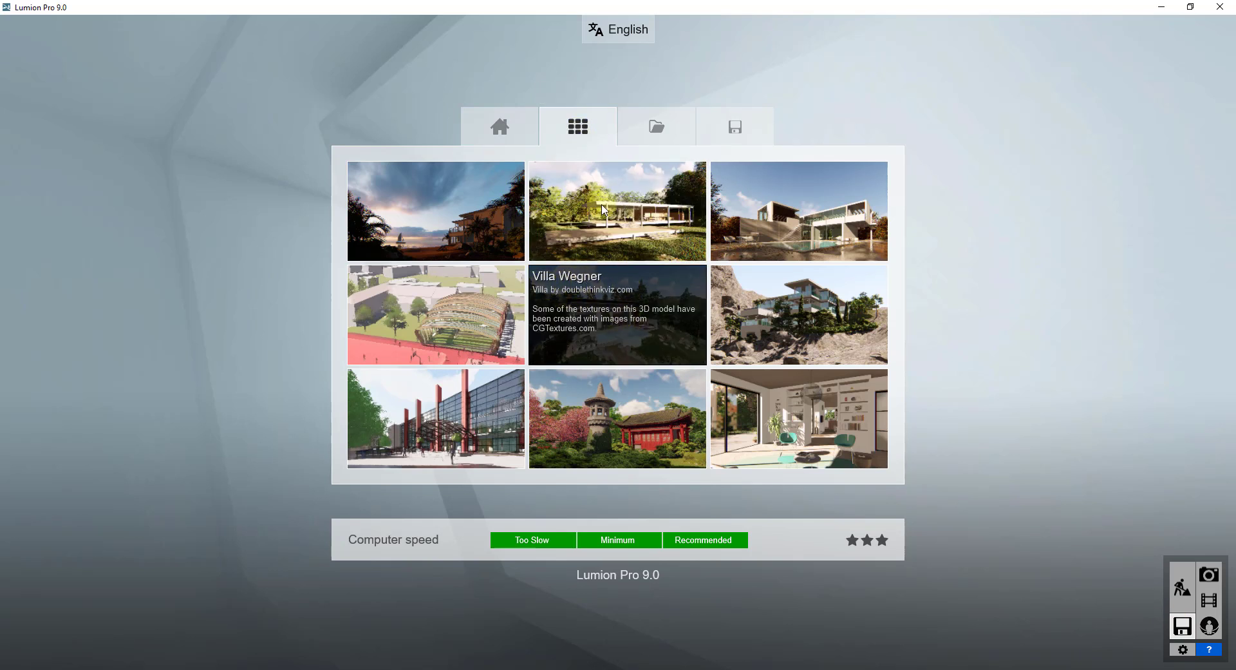
left_click(1183, 587)
mouse_move(701, 295)
right_mouse_down()
mouse_move(725, 155)
mouse_move(889, 180)
mouse_move(1005, 231)
mouse_move(702, 295)
right_mouse_up()
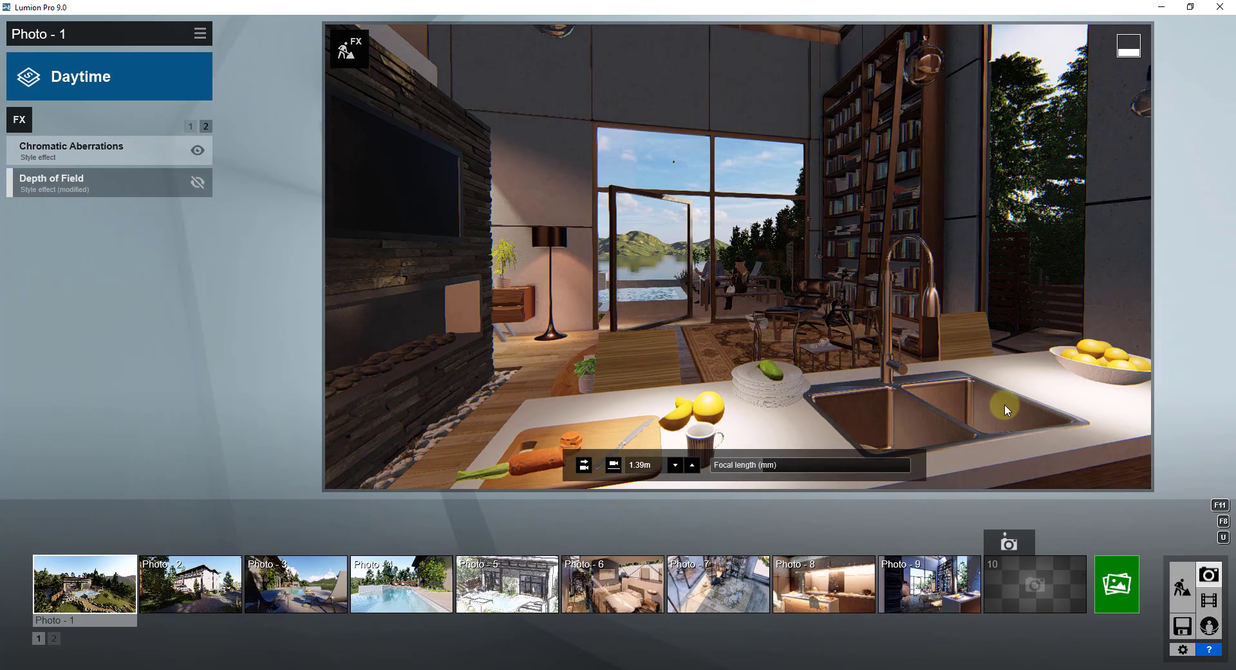
Re-enable Depth of Field and switch the photo style from Daytime to Realistic.
left_click(197, 183)
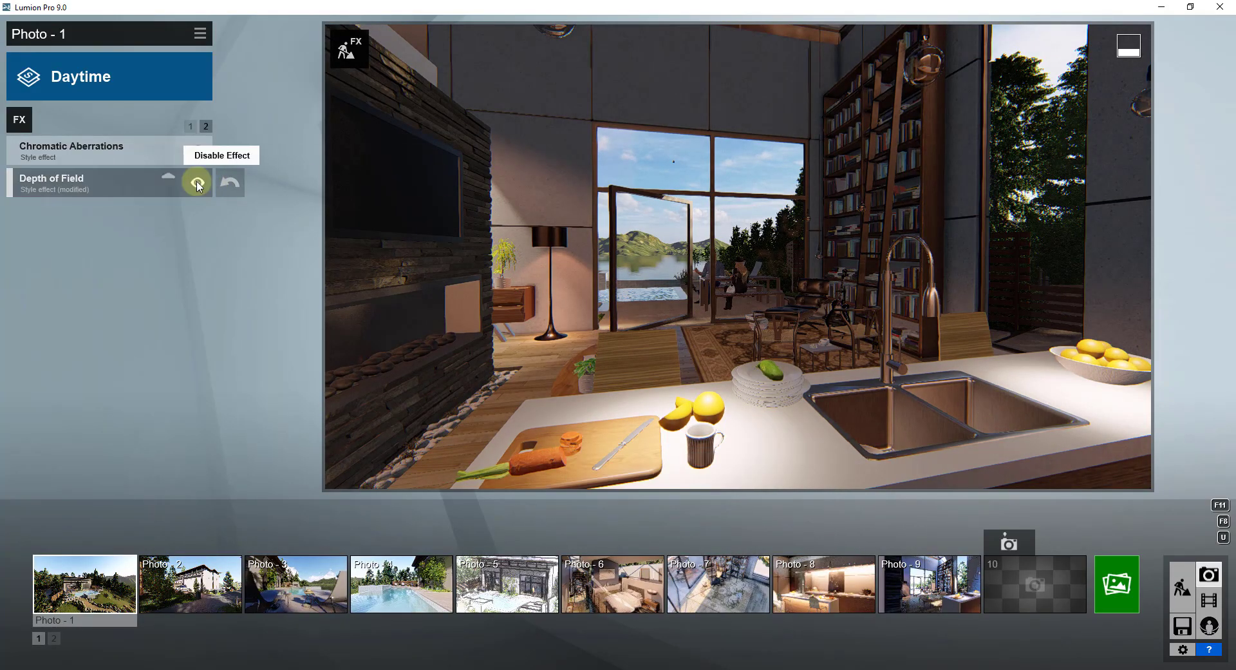
left_click(113, 78)
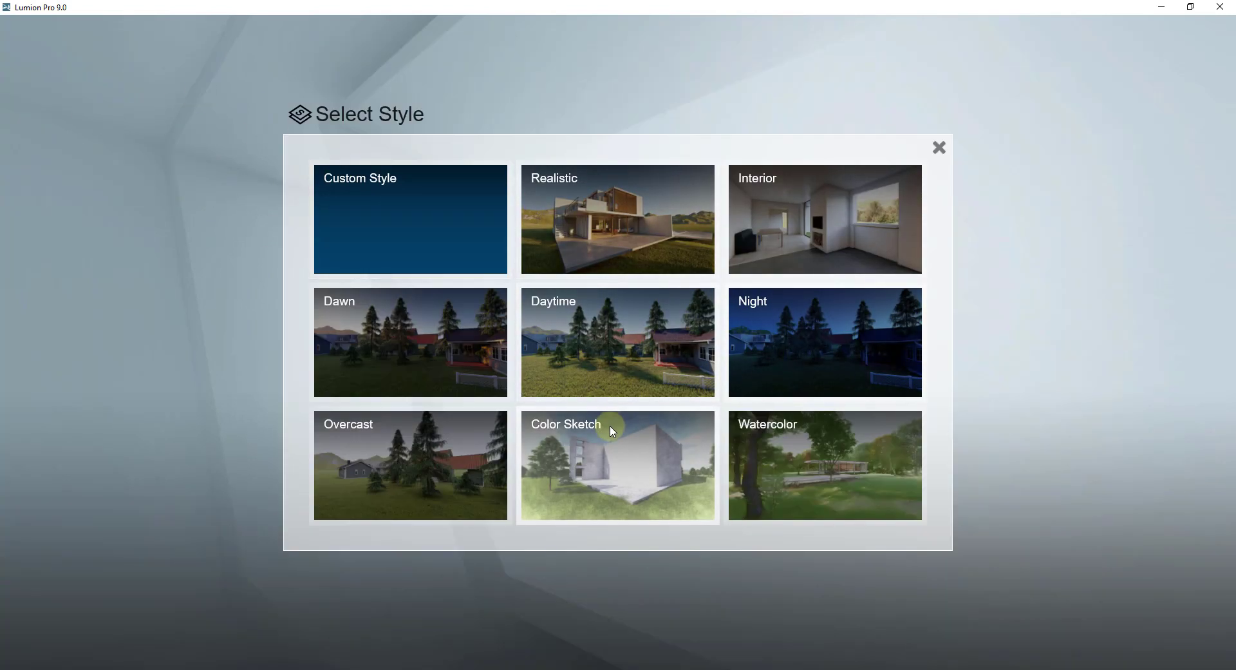
left_click(928, 152)
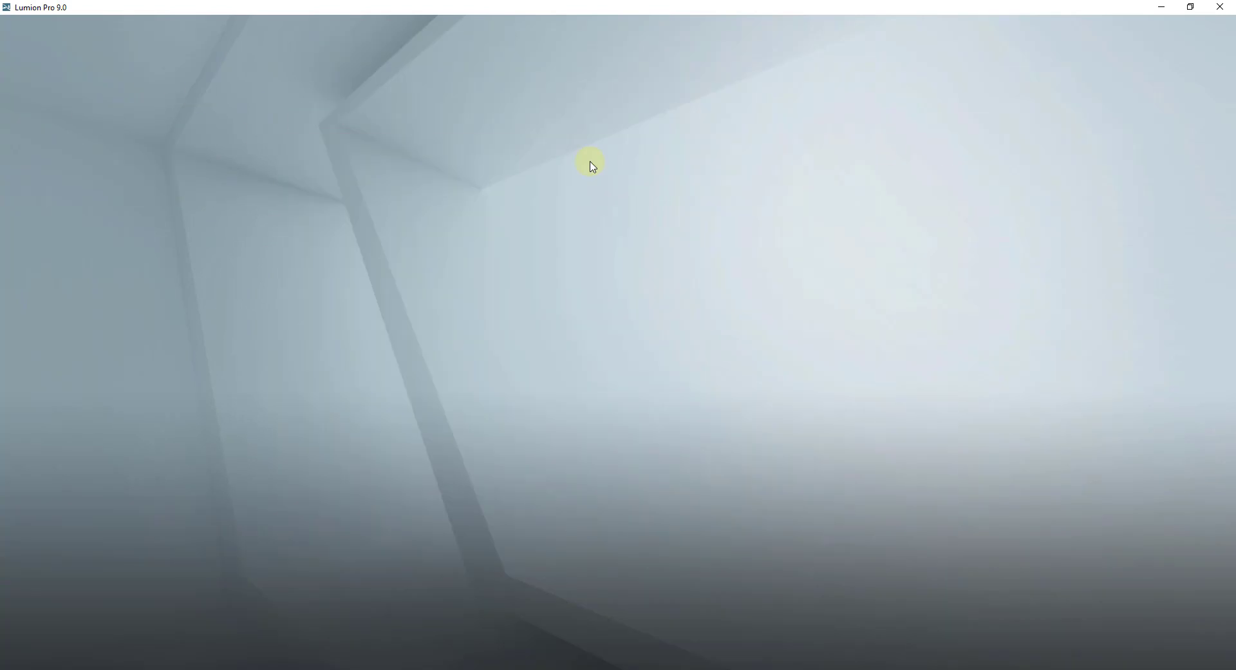
left_click(75, 83)
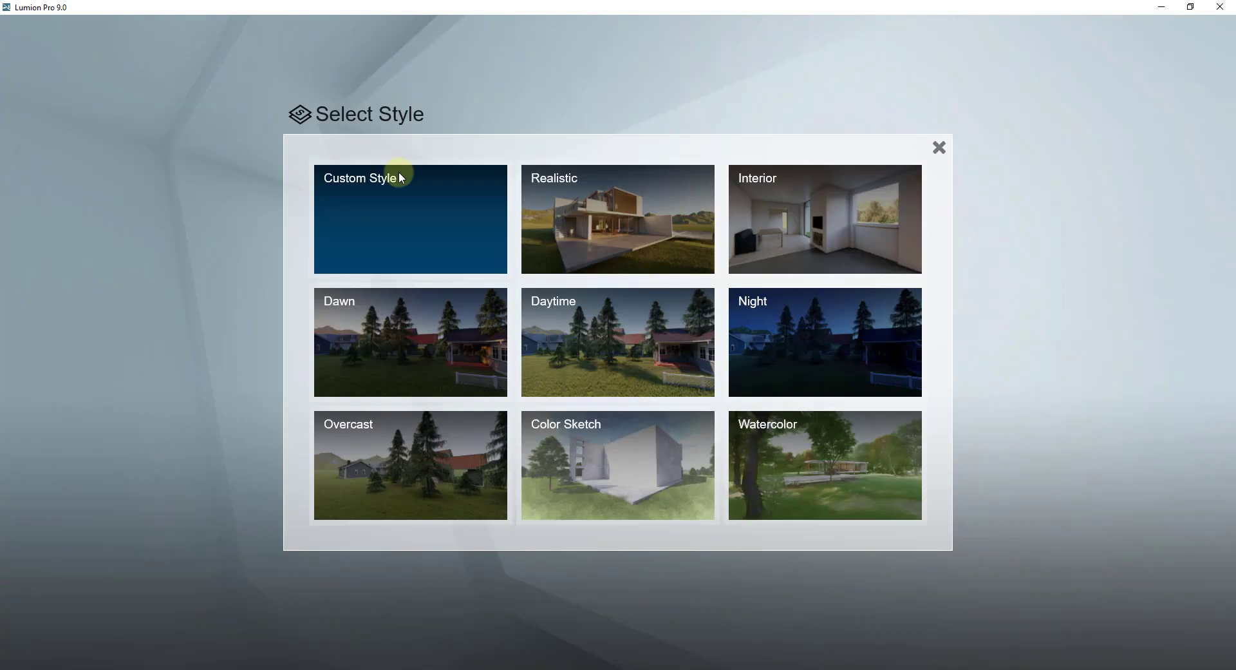
left_click(615, 240)
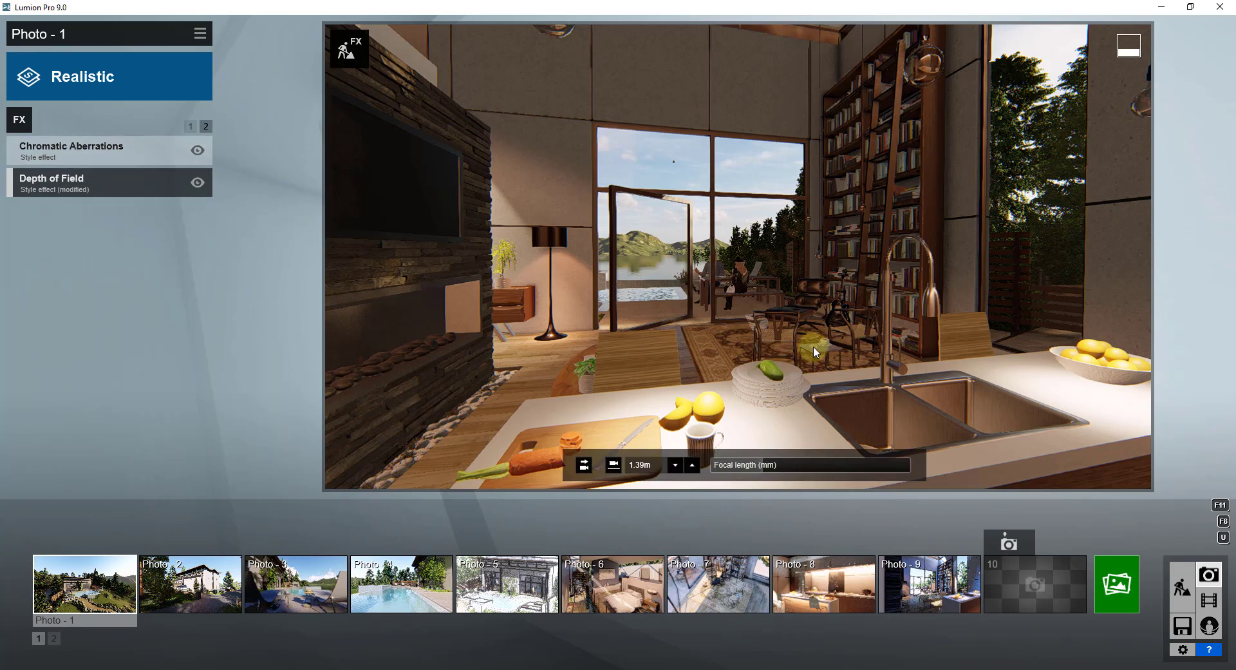
Nudge the camera right and open Real Skies on FX page 1, rotating its heading.
key("d")
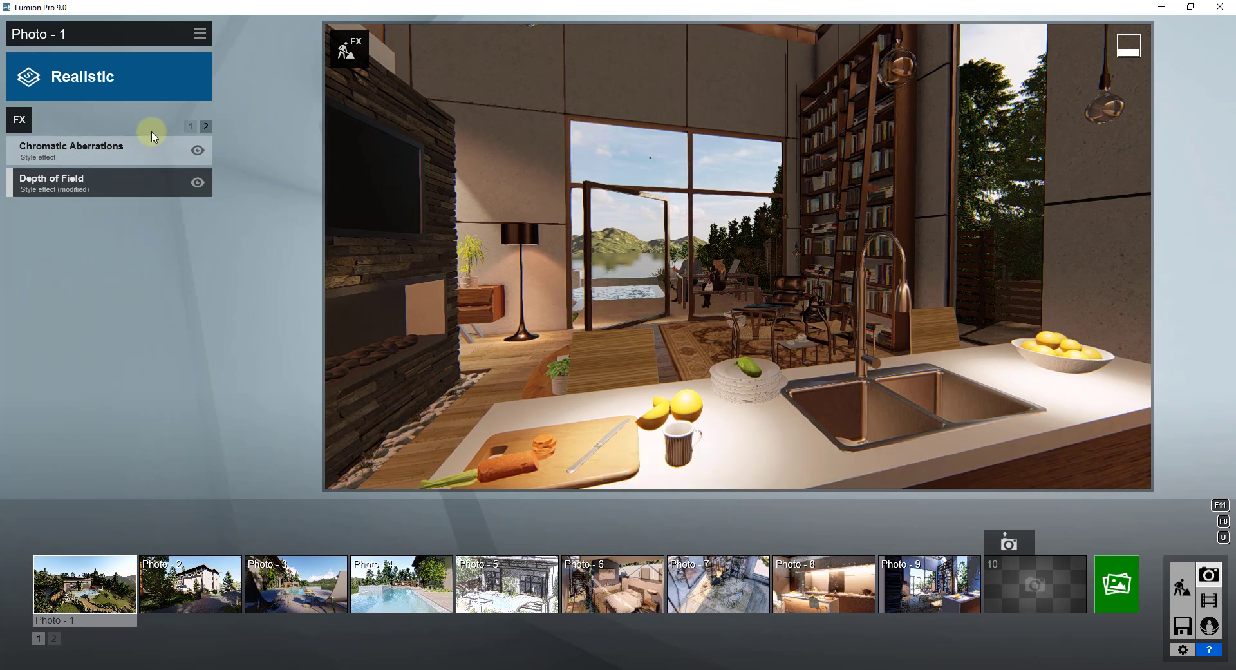
left_click(191, 126)
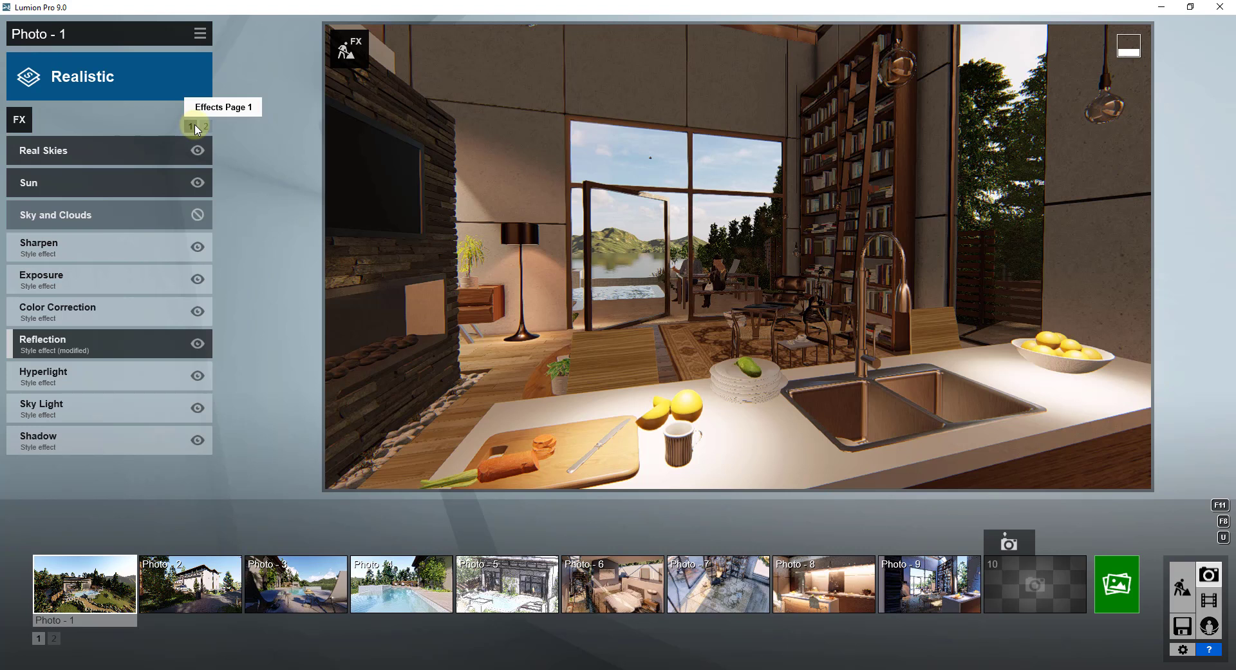
left_click(114, 150)
left_click(39, 226)
left_click_drag(39, 225, 85, 229)
Load the middle Sunset sky and set its heading to 180.
left_click(63, 181)
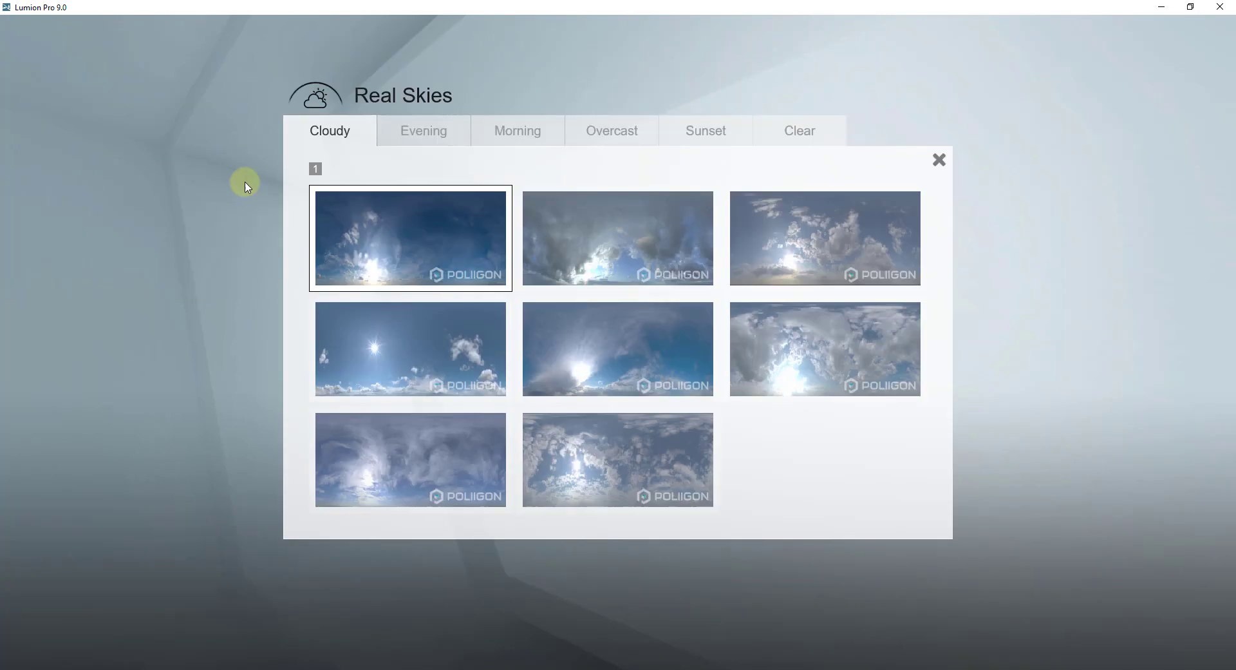
left_click(515, 140)
left_click(609, 132)
left_click(546, 130)
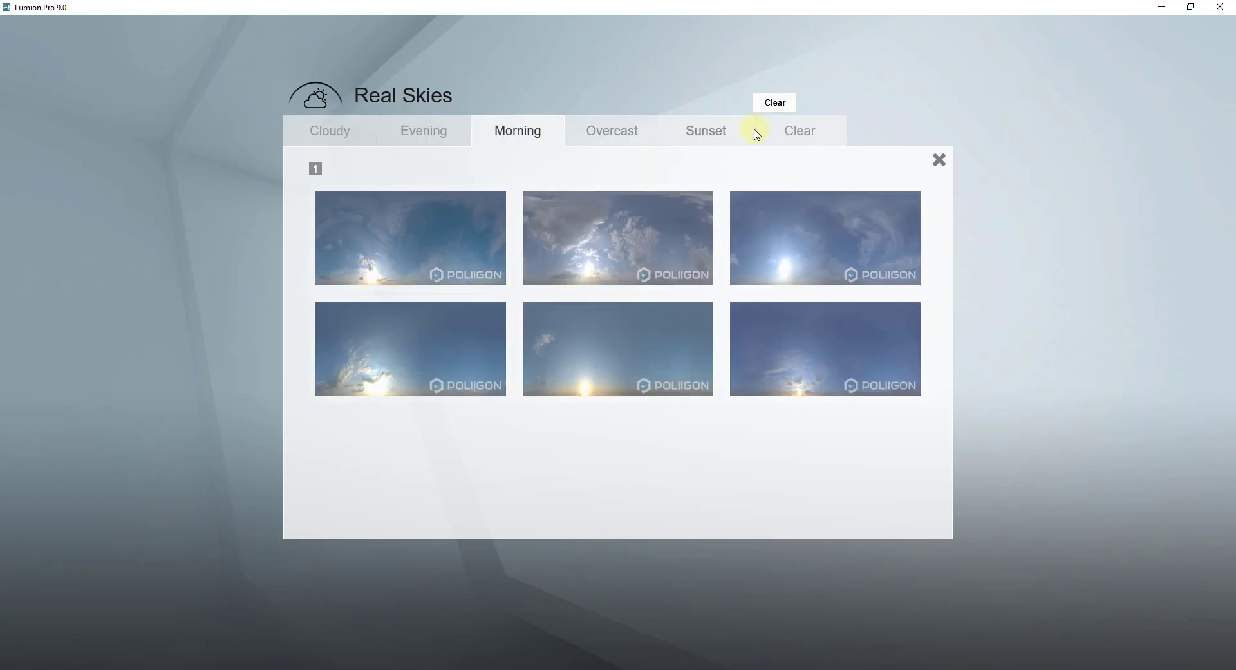
left_click(757, 134)
left_click(709, 135)
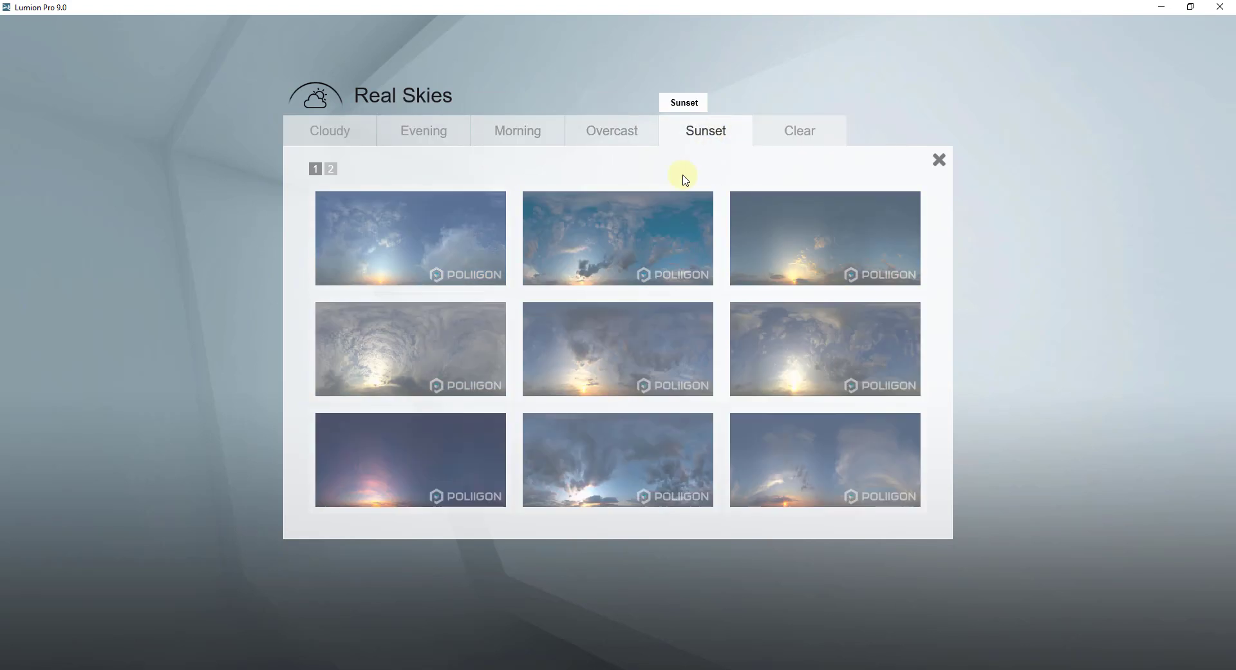
left_click(616, 366)
left_click_drag(102, 227, 212, 219)
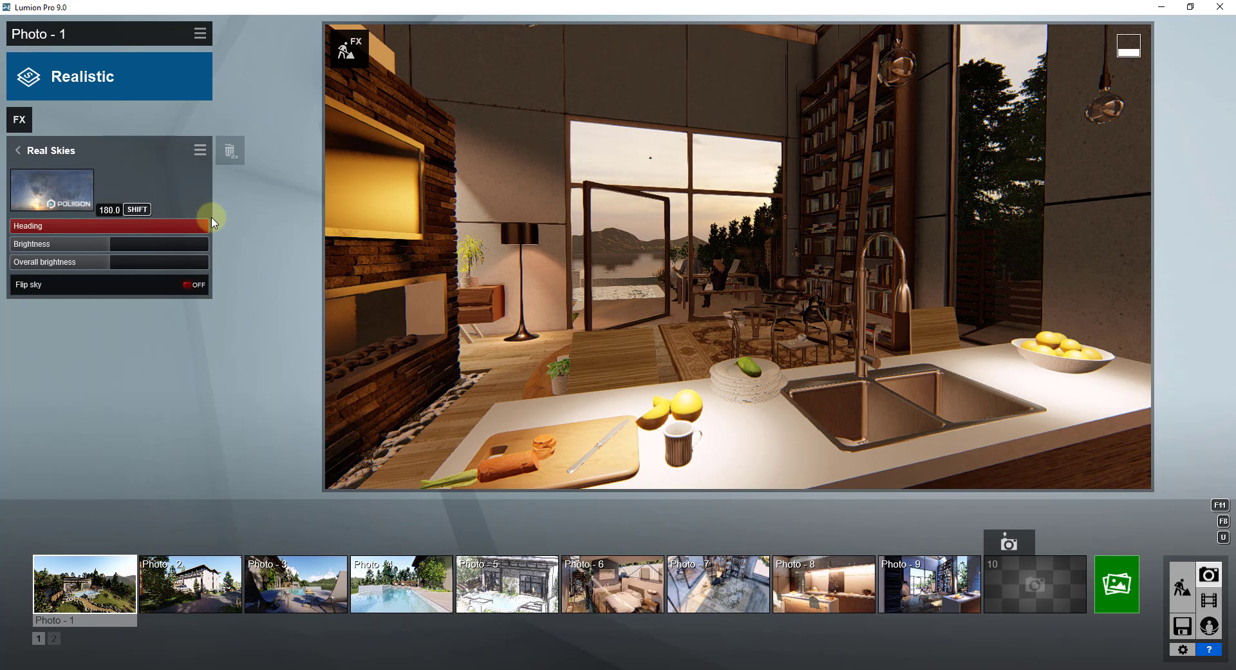
left_click_drag(212, 222, 213, 222)
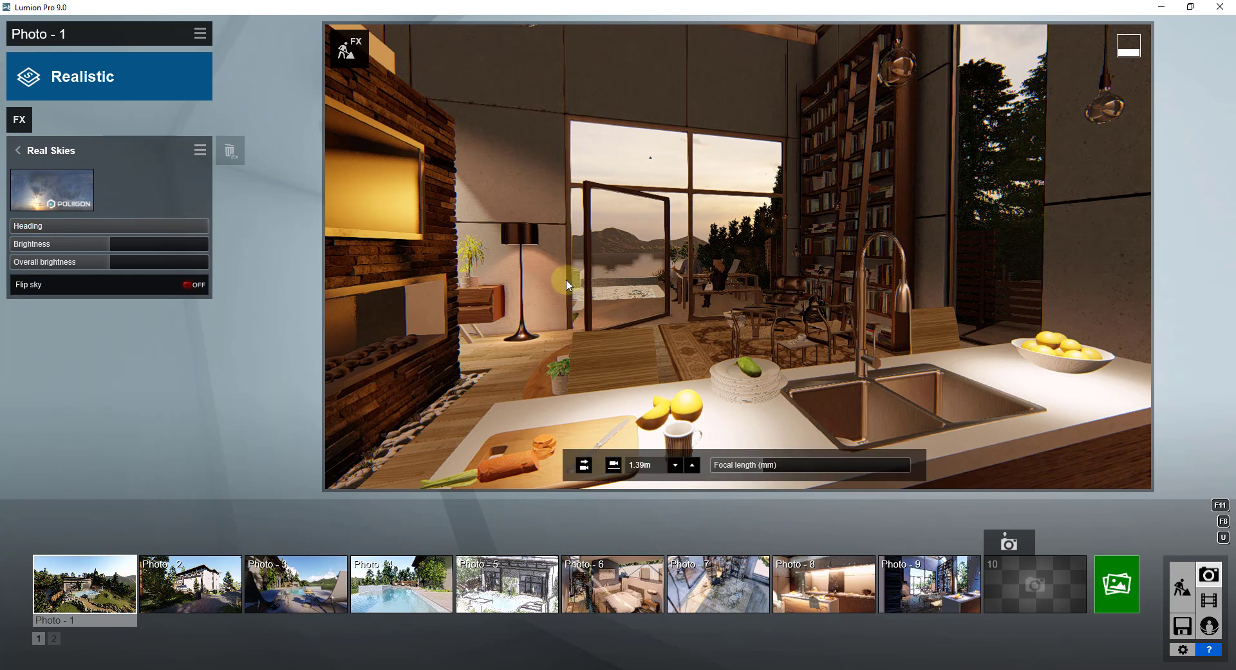
left_click(44, 153)
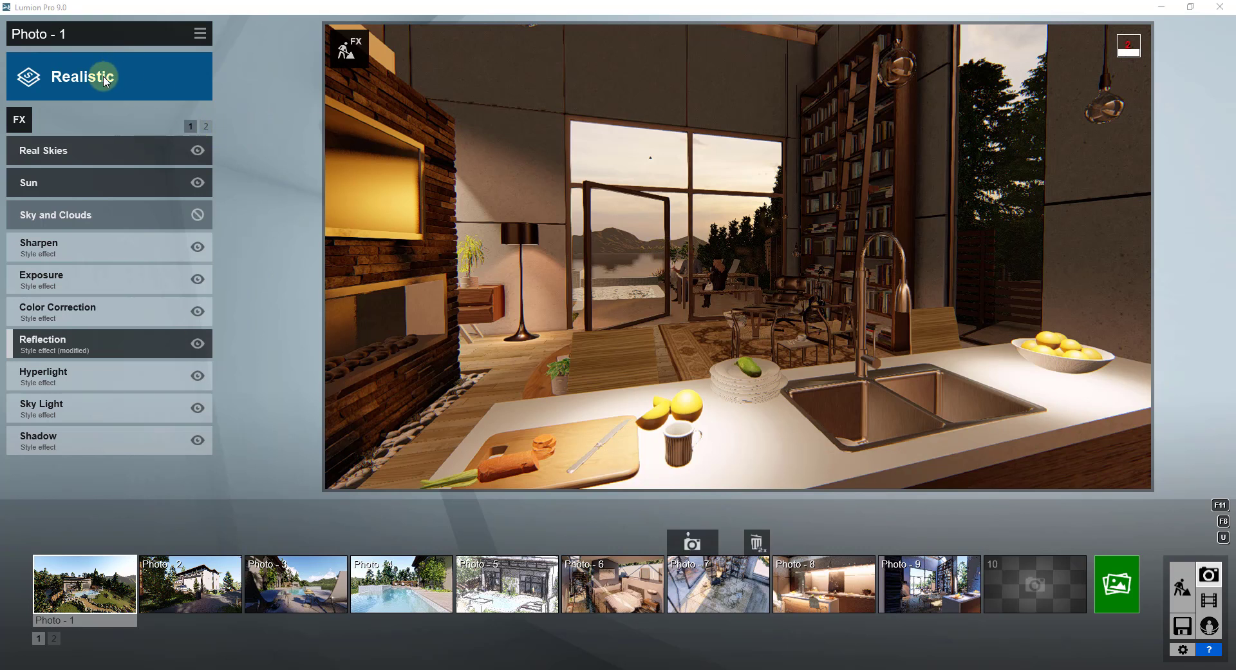
Open Depth of Field from the Camera effects catalogue on FX page 2.
left_click(210, 130)
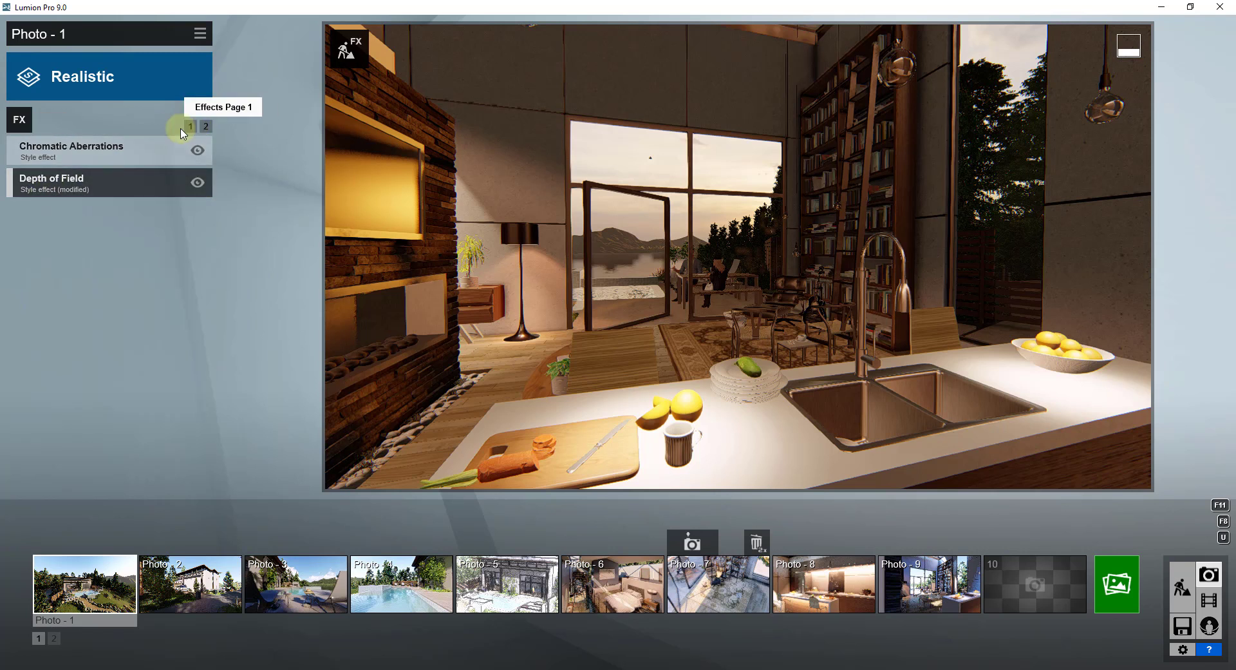
left_click(17, 121)
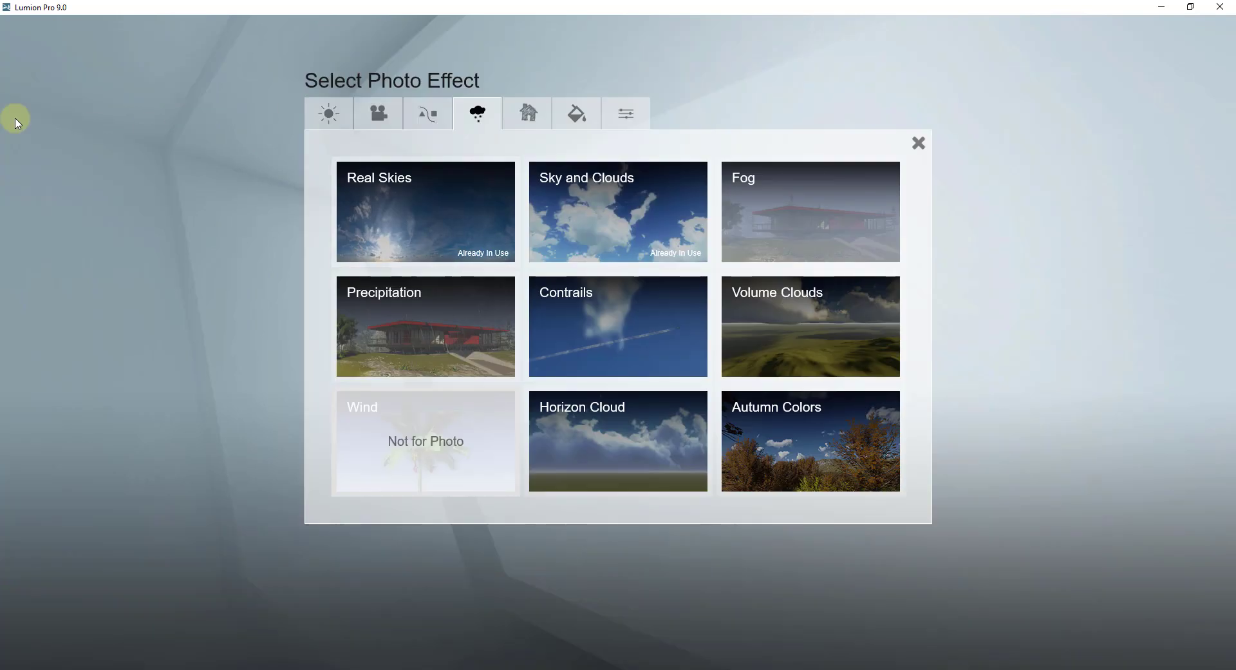
left_click(375, 114)
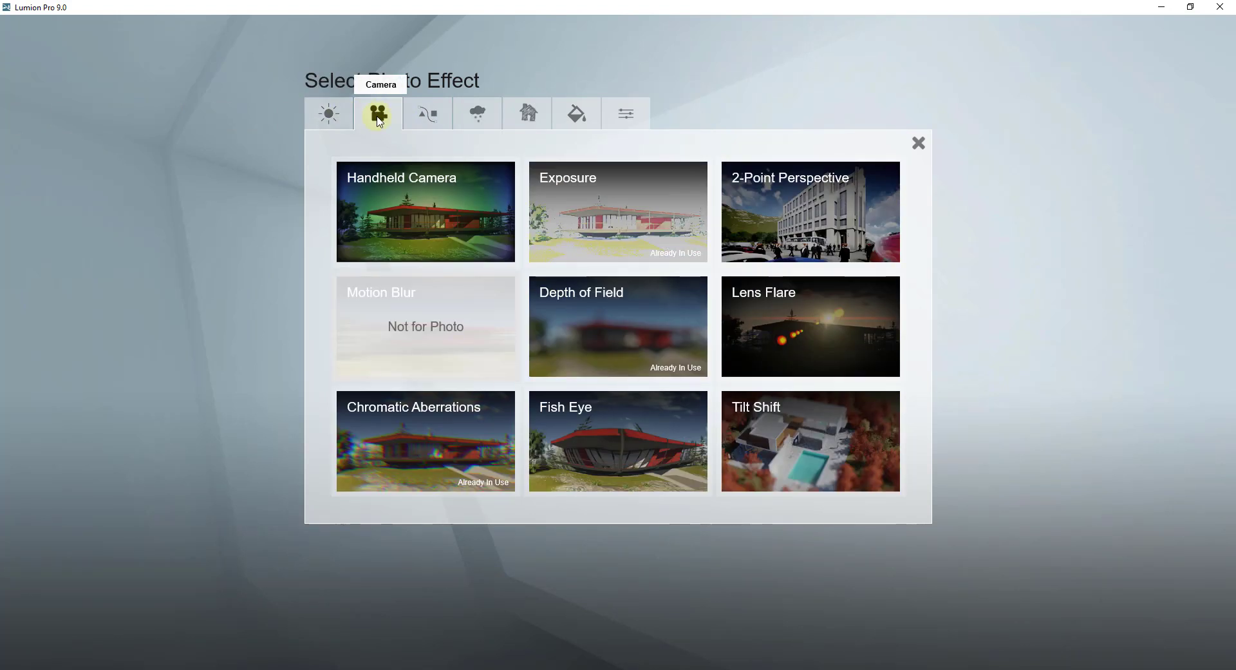
left_click(594, 329)
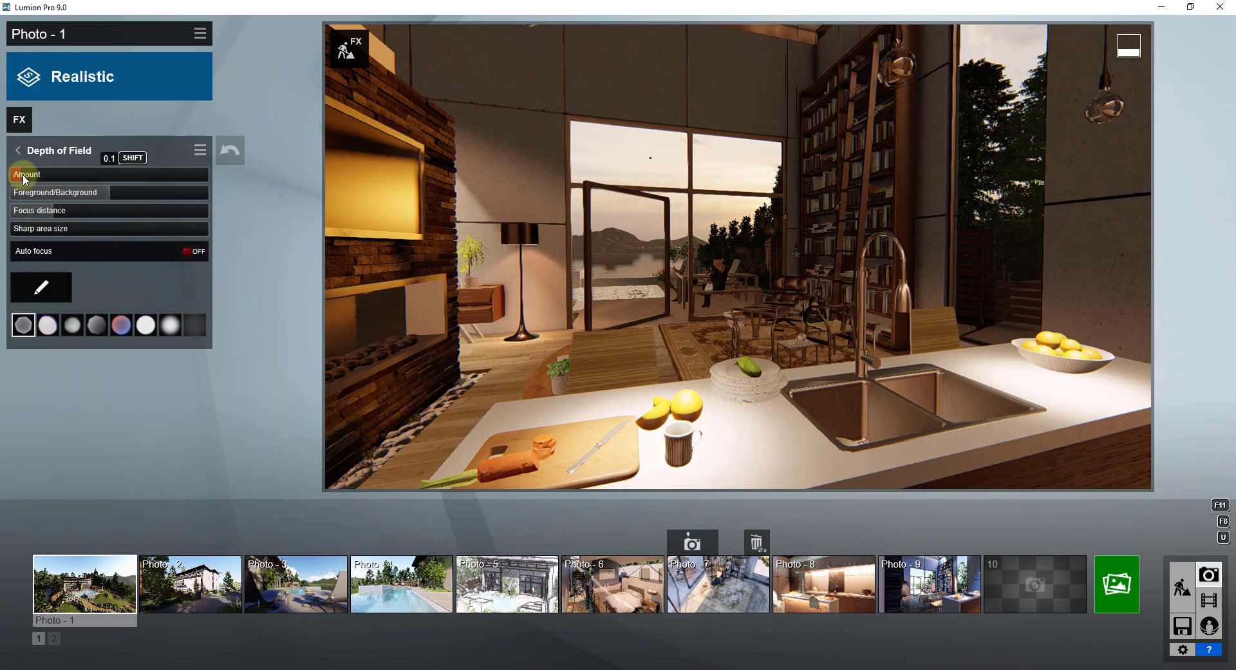
Raise the Depth of Field Amount to blur the foreground sink island and keep the dining area sharp.
left_click_drag(23, 178, 126, 176)
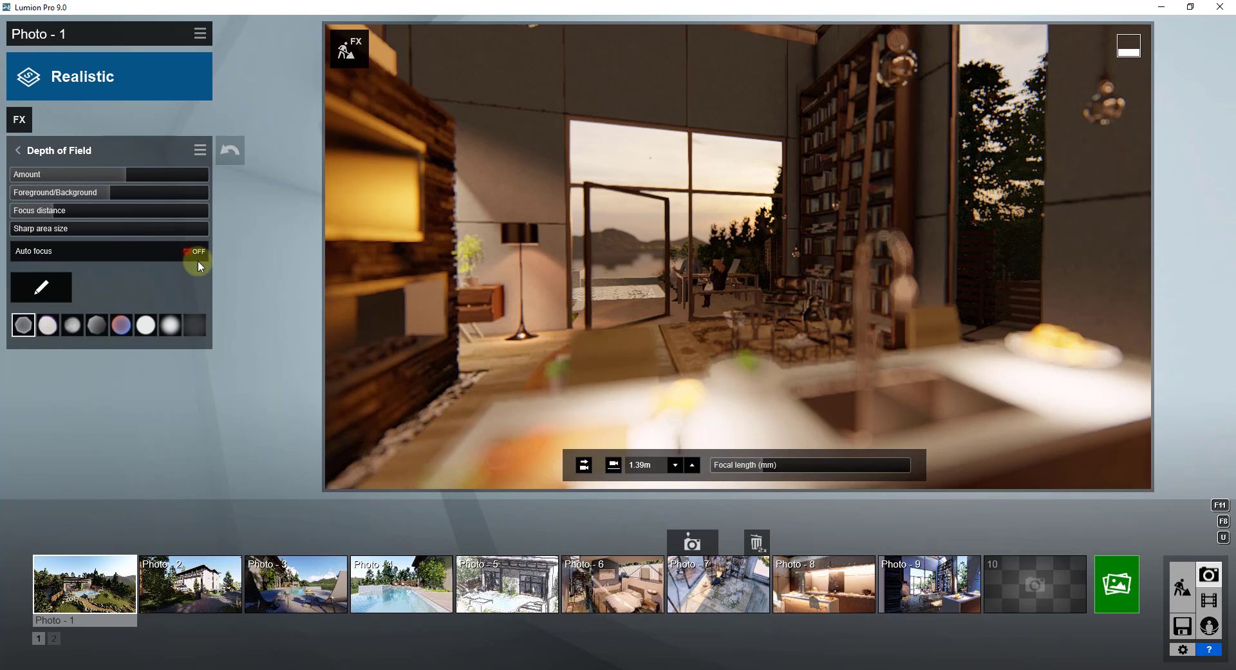
mouse_move(206, 214)
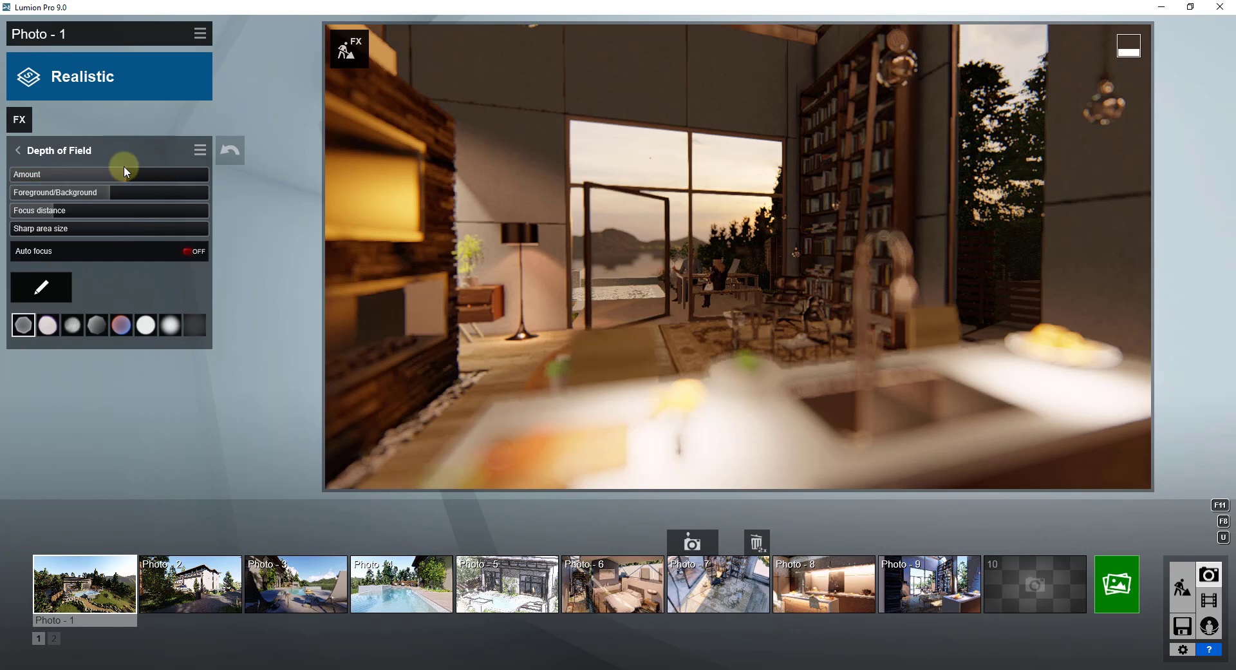
Close the Depth of Field settings and disable the effect so the kitchen is fully sharp.
left_click(37, 152)
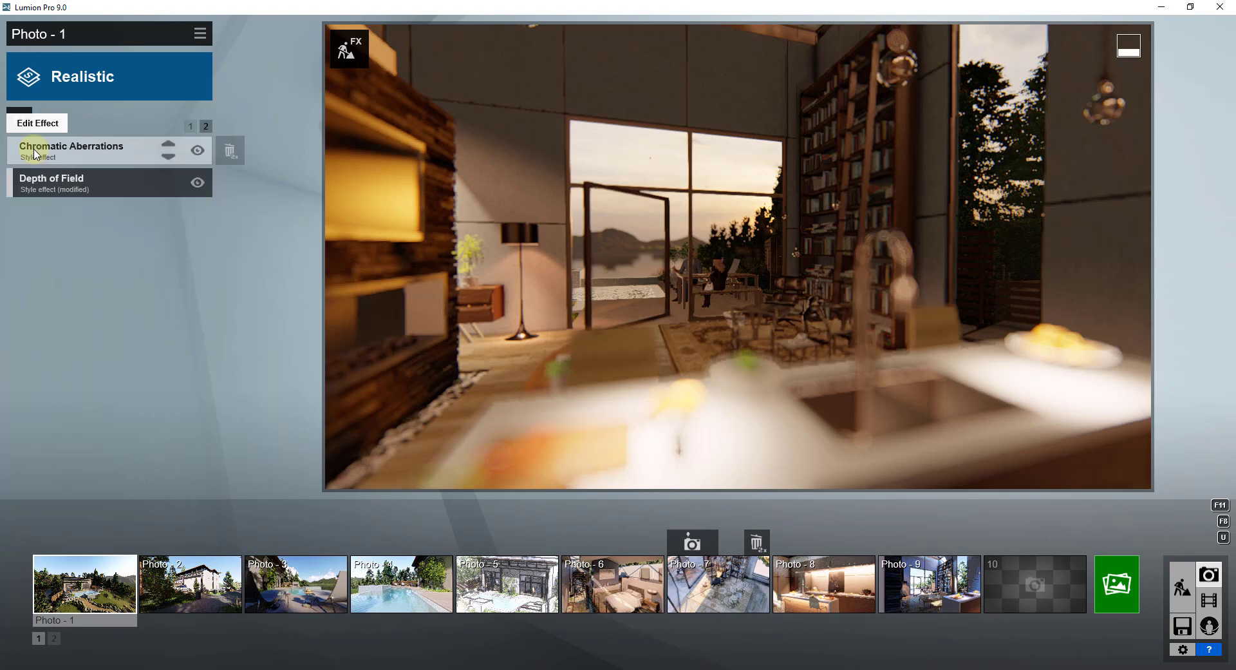
left_click(198, 183)
mouse_move(695, 364)
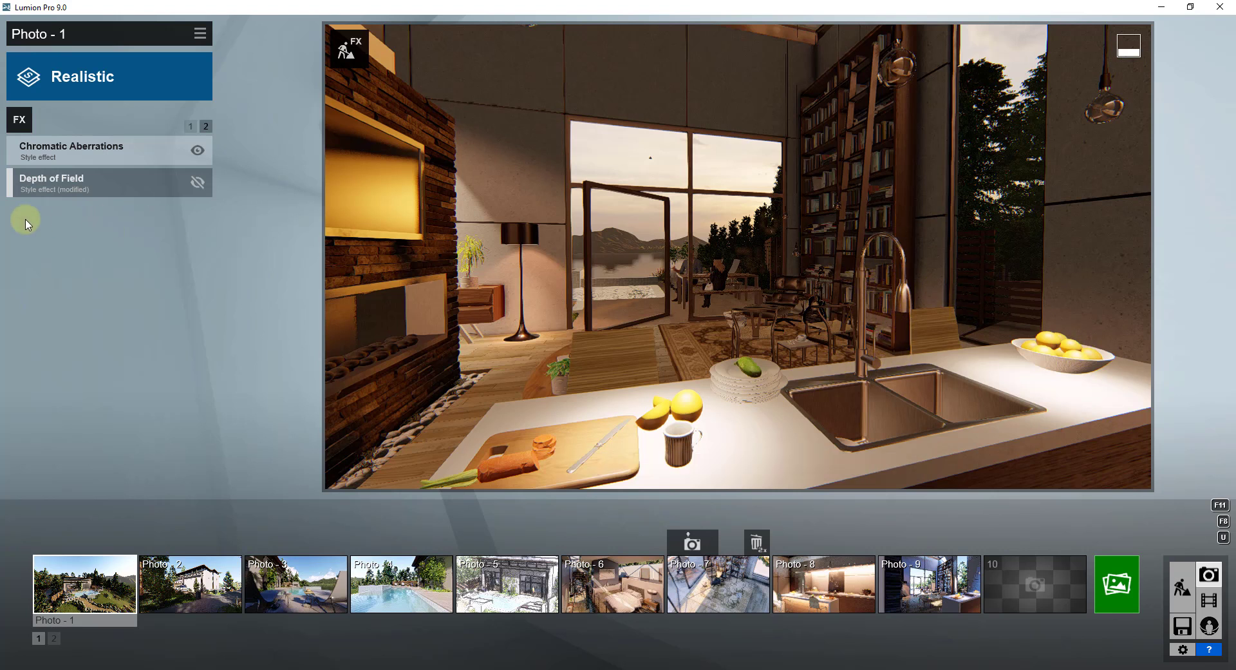
Re-enable Depth of Field and try lower and higher blur Amount values.
left_click(197, 182)
left_click(115, 180)
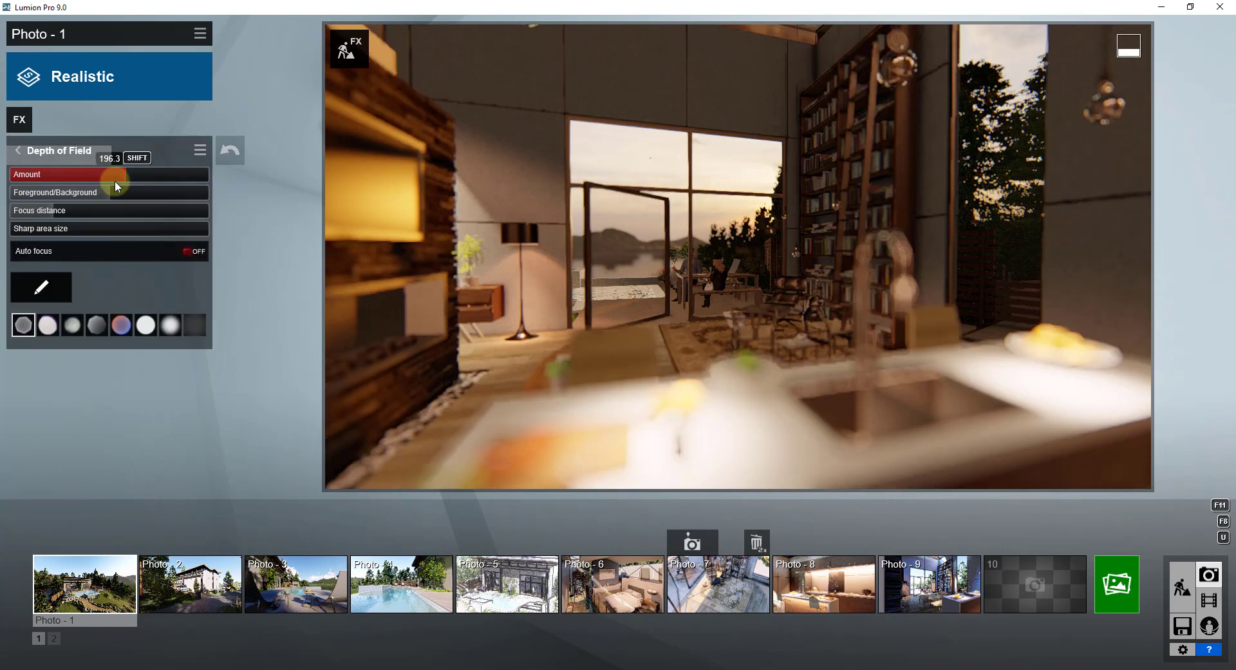
mouse_move(117, 174)
left_mouse_down()
mouse_move(40, 174)
mouse_move(141, 181)
mouse_move(120, 180)
left_mouse_up()
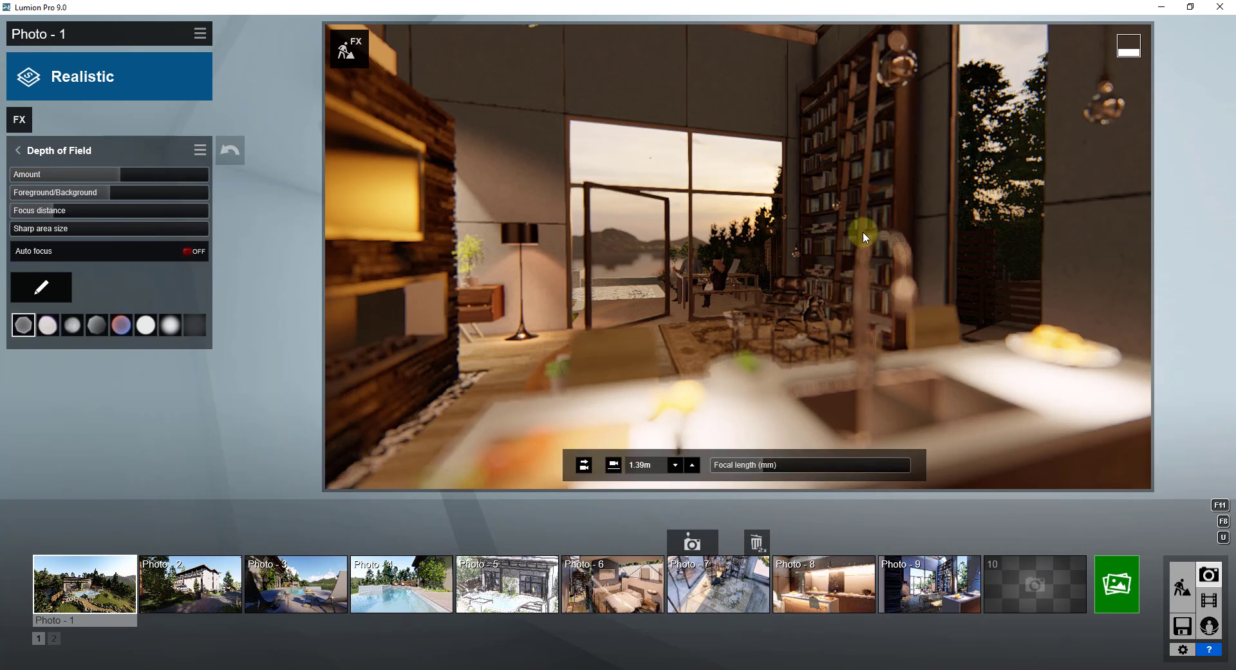
left_click_drag(108, 172, 82, 174)
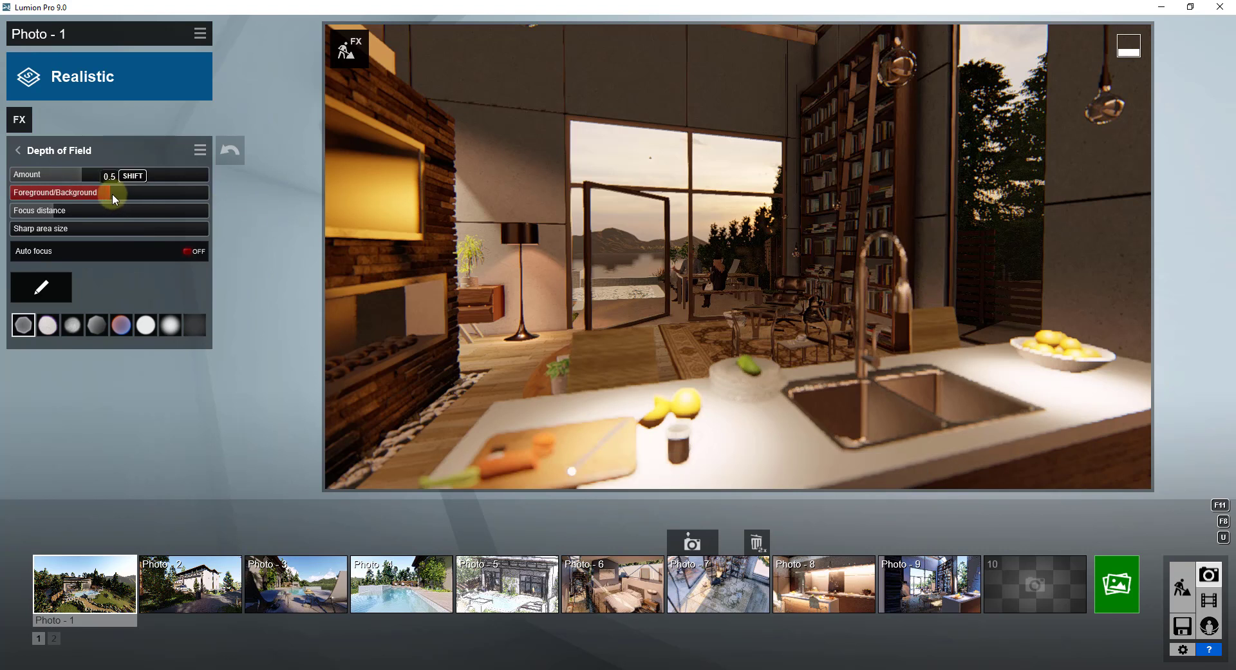
Tune the Depth of Field Foreground/Background balance, aiming for about 0.6.
left_click_drag(106, 193, 263, 201)
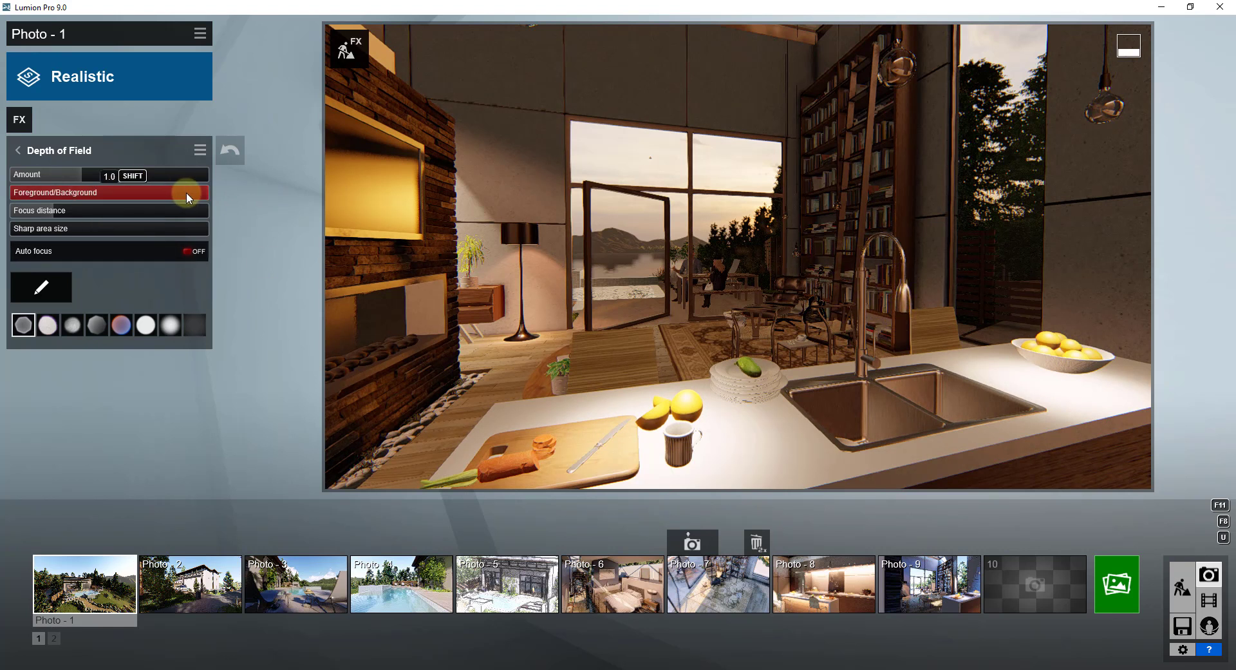
left_click_drag(186, 192, 2, 192)
mouse_move(825, 321)
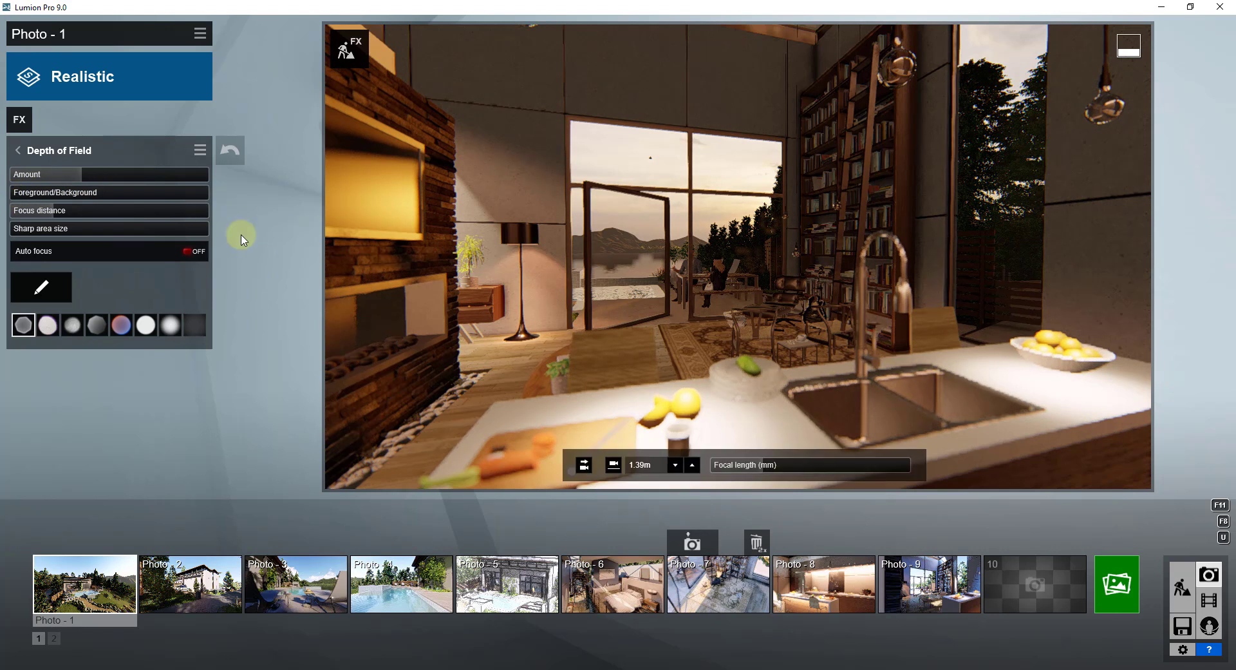
left_click(90, 195)
mouse_move(108, 195)
left_mouse_down()
mouse_move(183, 190)
mouse_move(100, 191)
left_mouse_up()
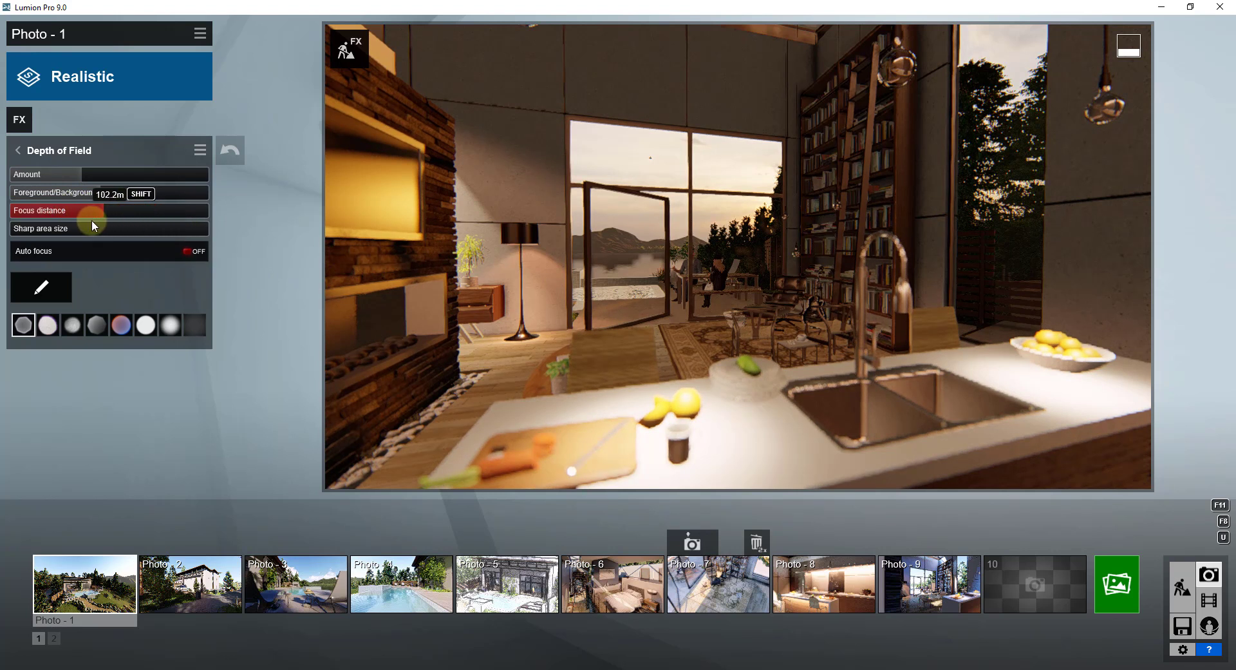
Push the Depth of Field focus distance far out to sharpen the window view and bookshelves.
left_click_drag(88, 221, 34, 223)
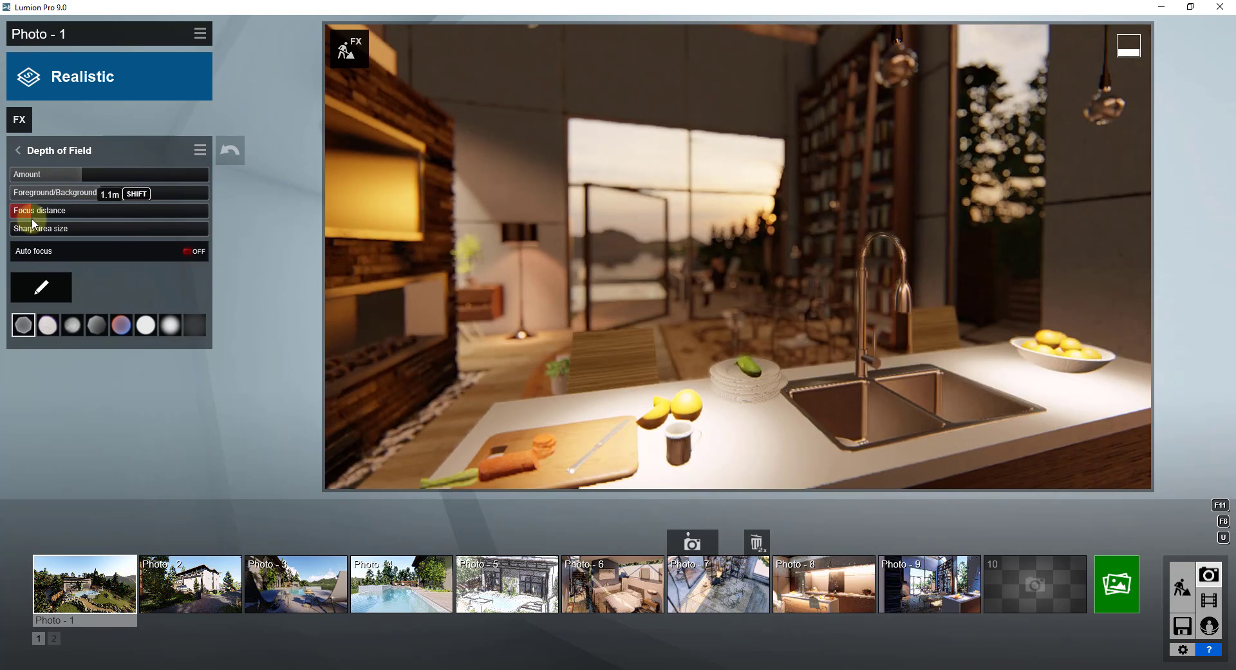
mouse_move(33, 224)
left_mouse_down()
mouse_move(60, 221)
mouse_move(31, 221)
left_mouse_up()
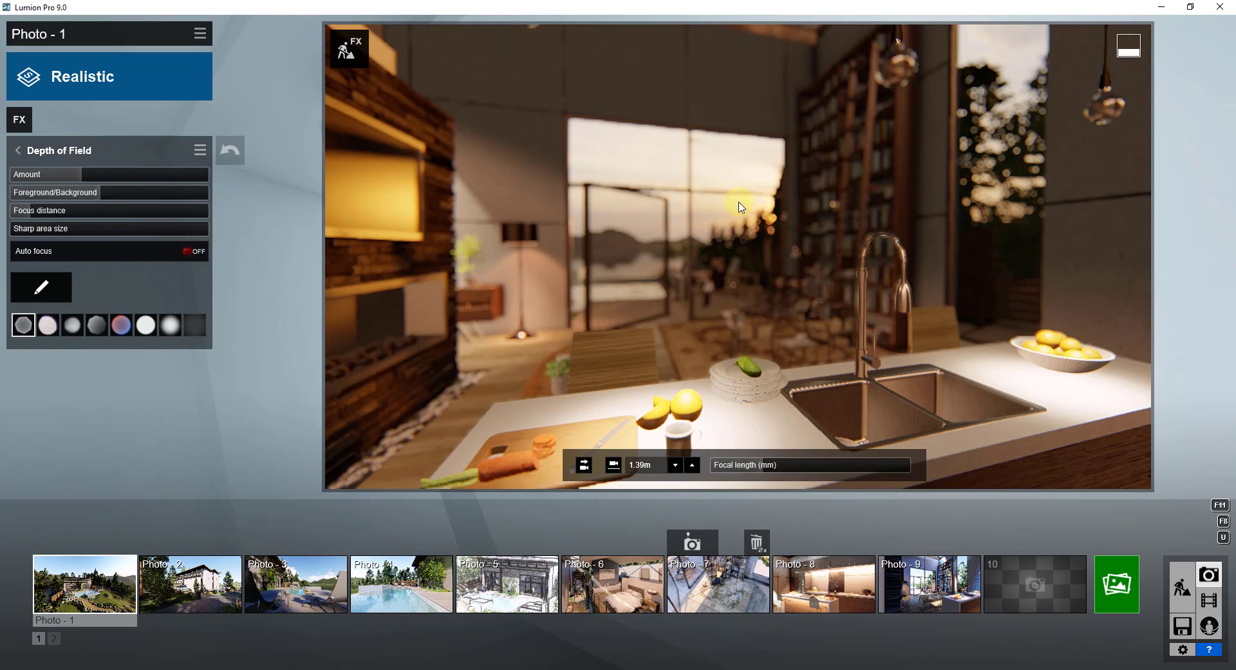
left_click(40, 217)
left_click_drag(40, 217, 82, 214)
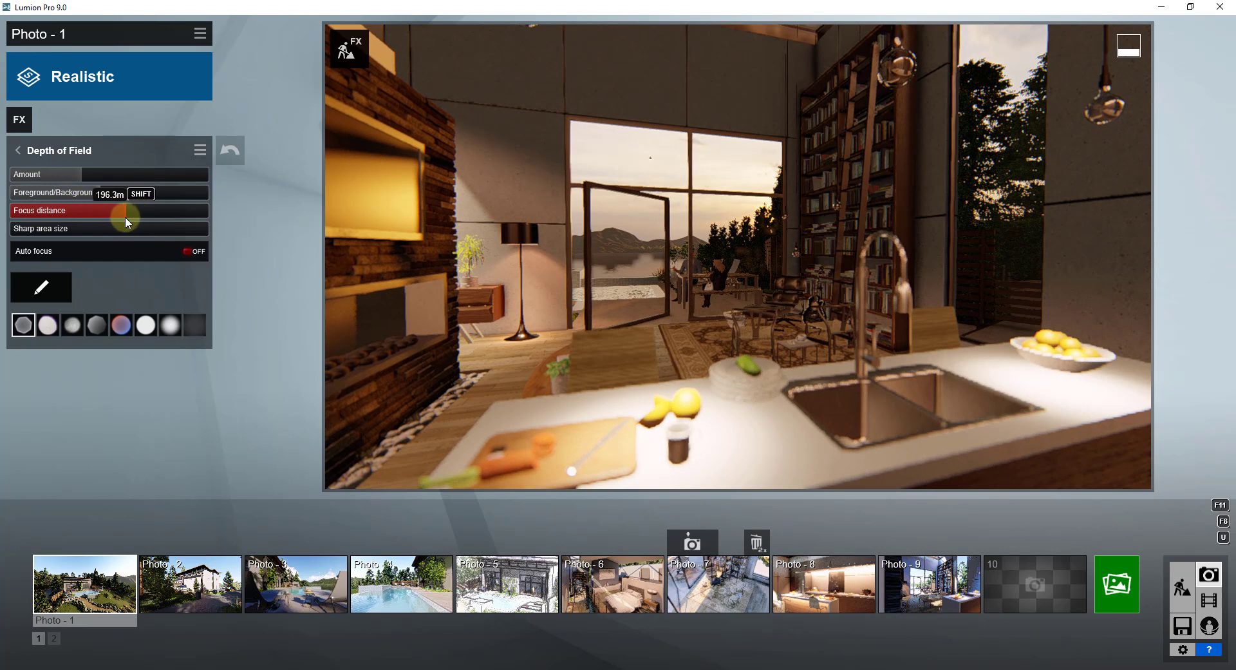
mouse_move(125, 221)
left_mouse_down()
mouse_move(197, 221)
mouse_move(119, 216)
left_mouse_up()
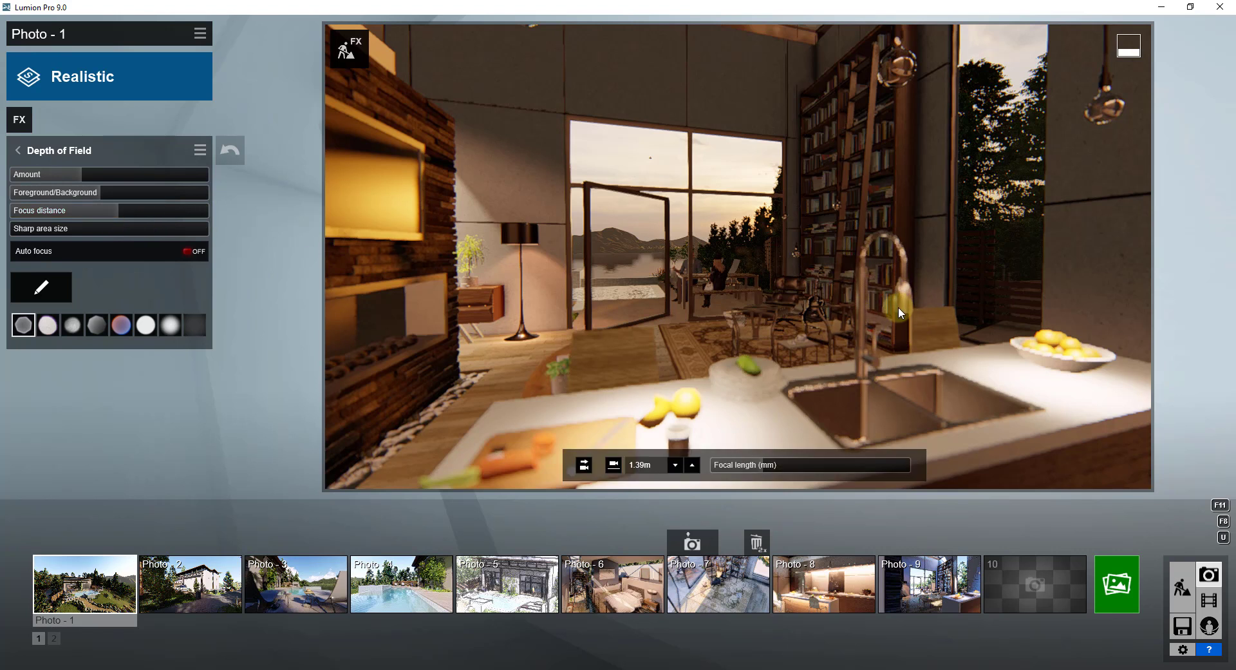
mouse_move(150, 219)
left_click_drag(127, 219, 93, 224)
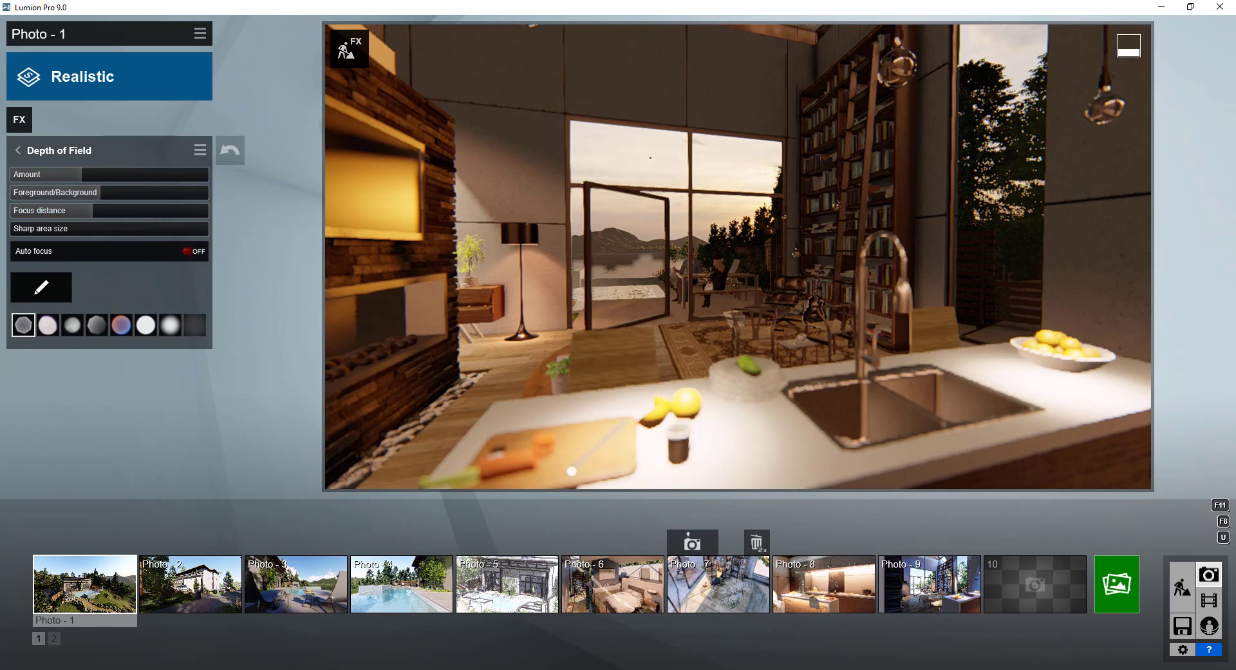
Turn the camera slightly left and right, then raise and lower its height.
right_click_drag(825, 385, 896, 386)
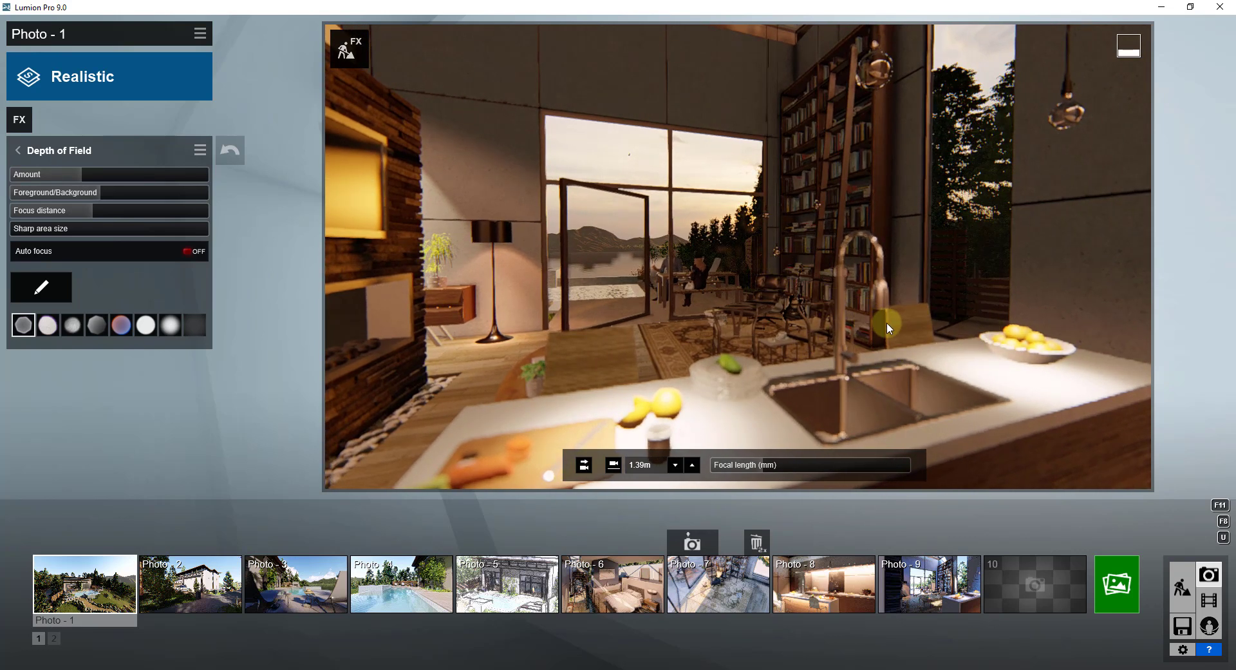
mouse_move(887, 322)
right_mouse_down()
mouse_move(877, 320)
mouse_move(887, 322)
right_mouse_up()
key("q")
key("e")
left_click(616, 257)
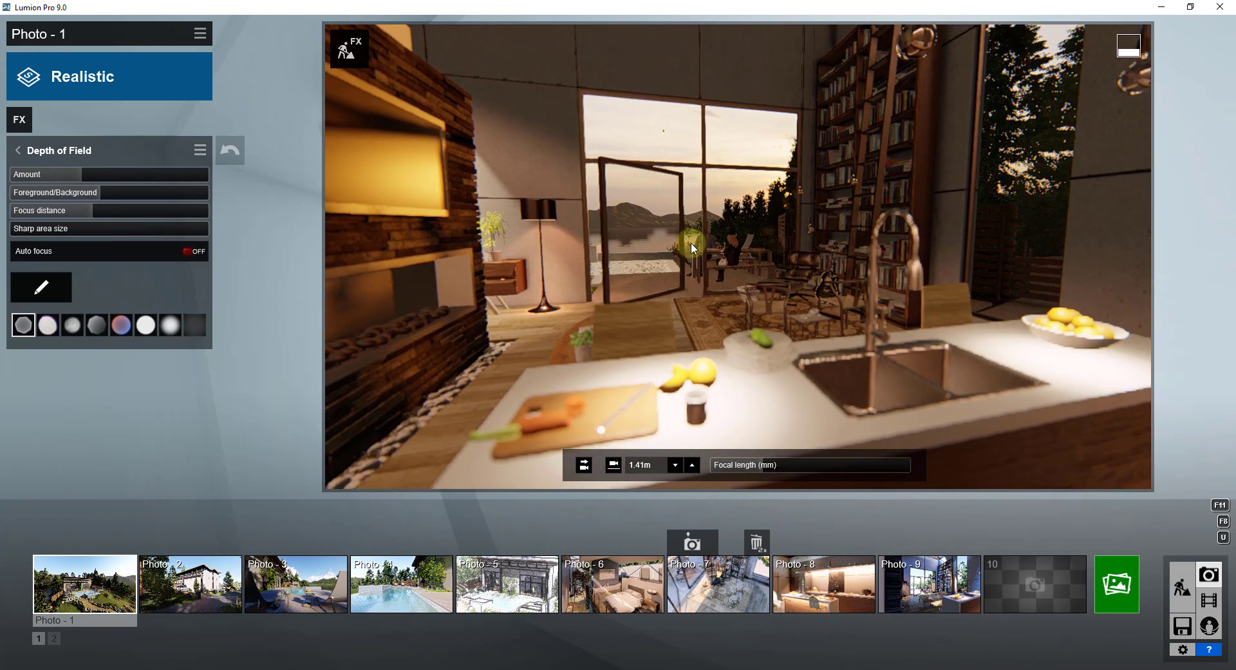
Move the camera toward the window and raise Depth of Field Amount to about 73.5.
right_click_drag(889, 261, 889, 262)
key("w")
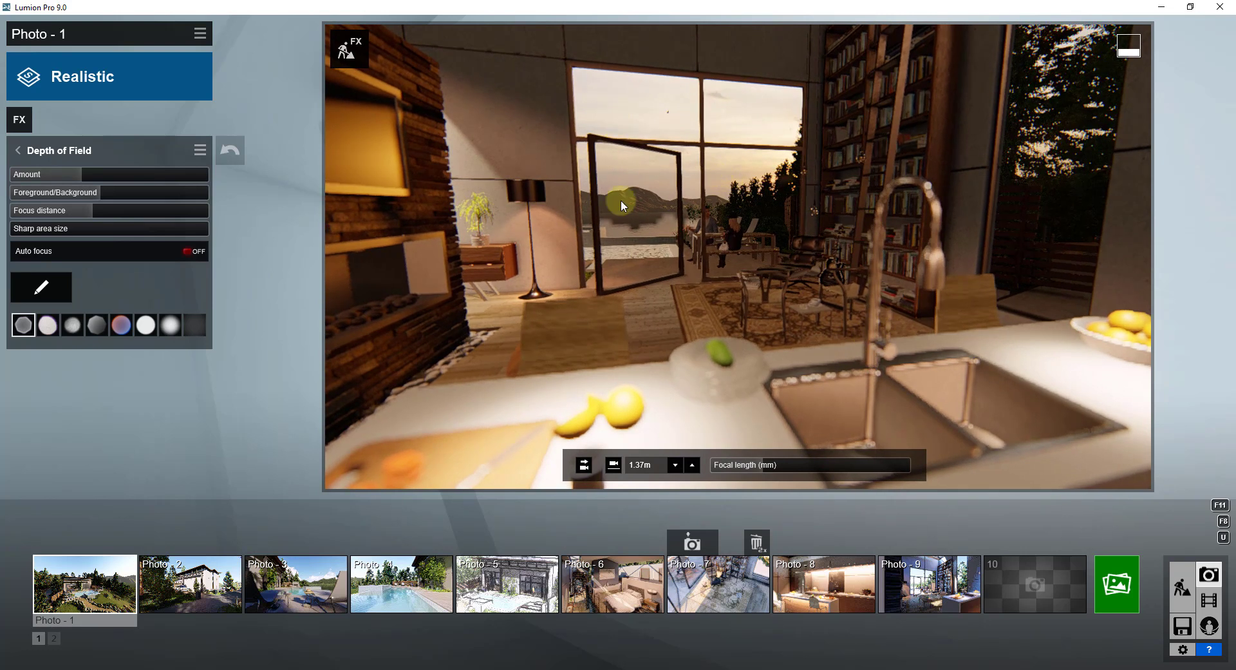
right_click_drag(624, 213, 626, 198)
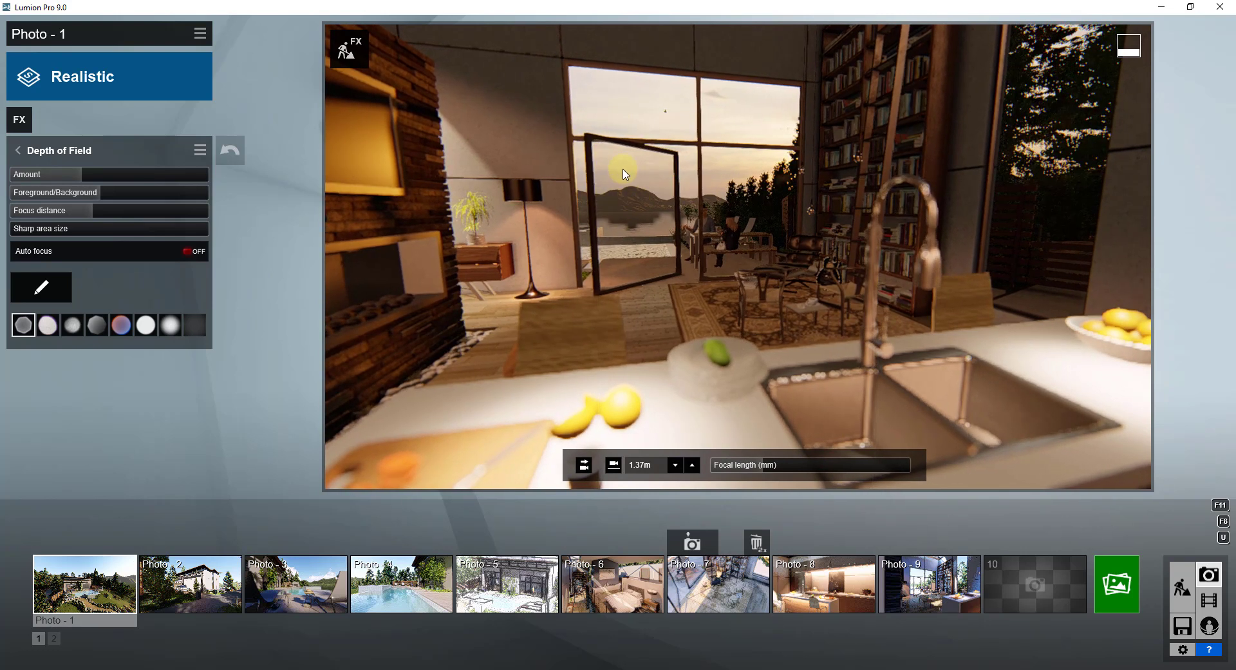
right_click_drag(707, 190, 724, 163)
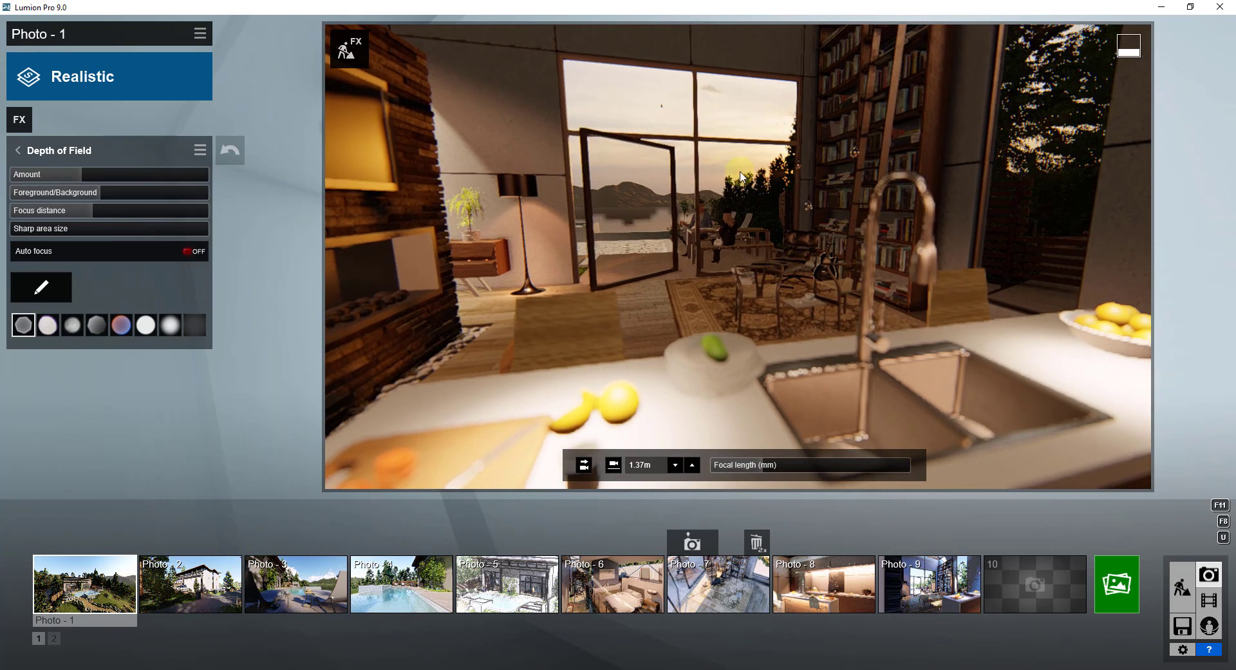
left_click_drag(90, 172, 94, 172)
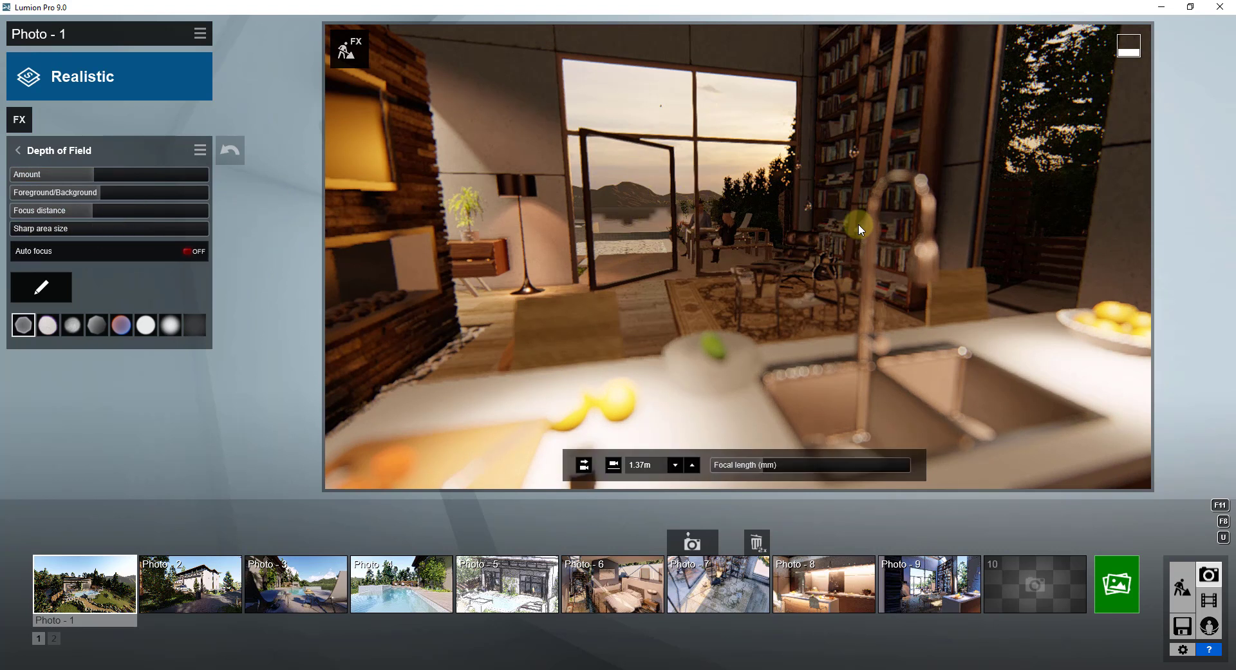
Render Photo - 1 at Desktop 1920x1080 and save it as the JPG 'Background Focus'.
left_click(1117, 584)
left_click(504, 500)
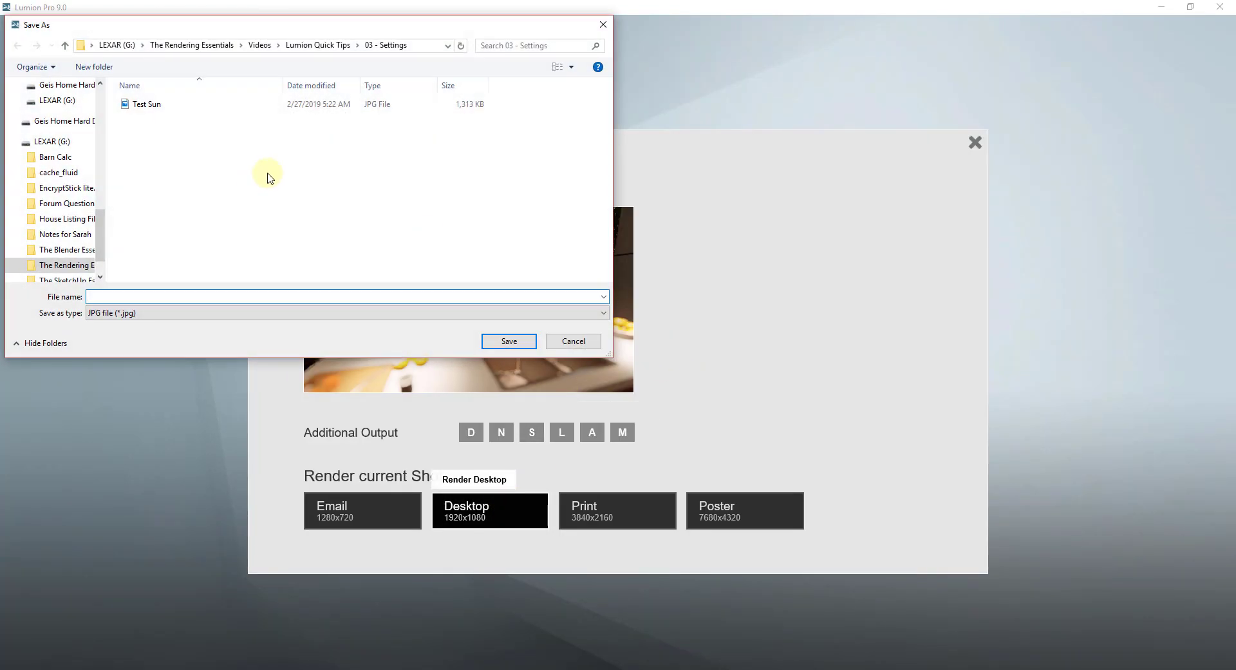
left_click(12, 141)
left_click(166, 295)
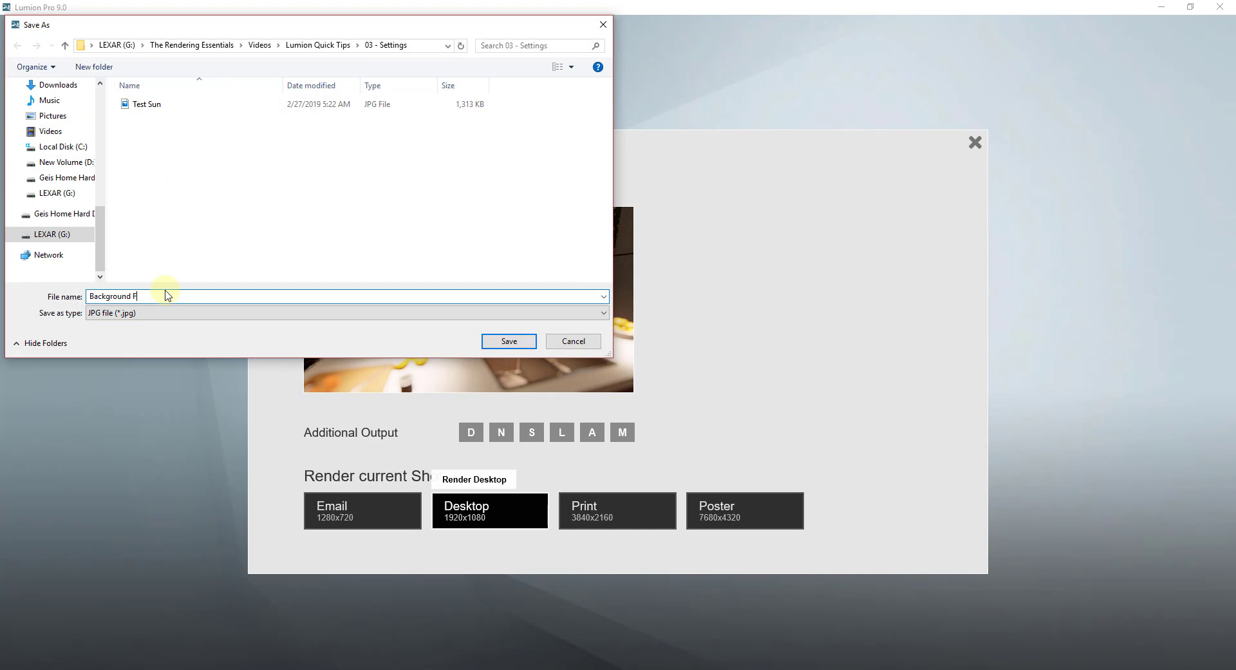
key("Return")
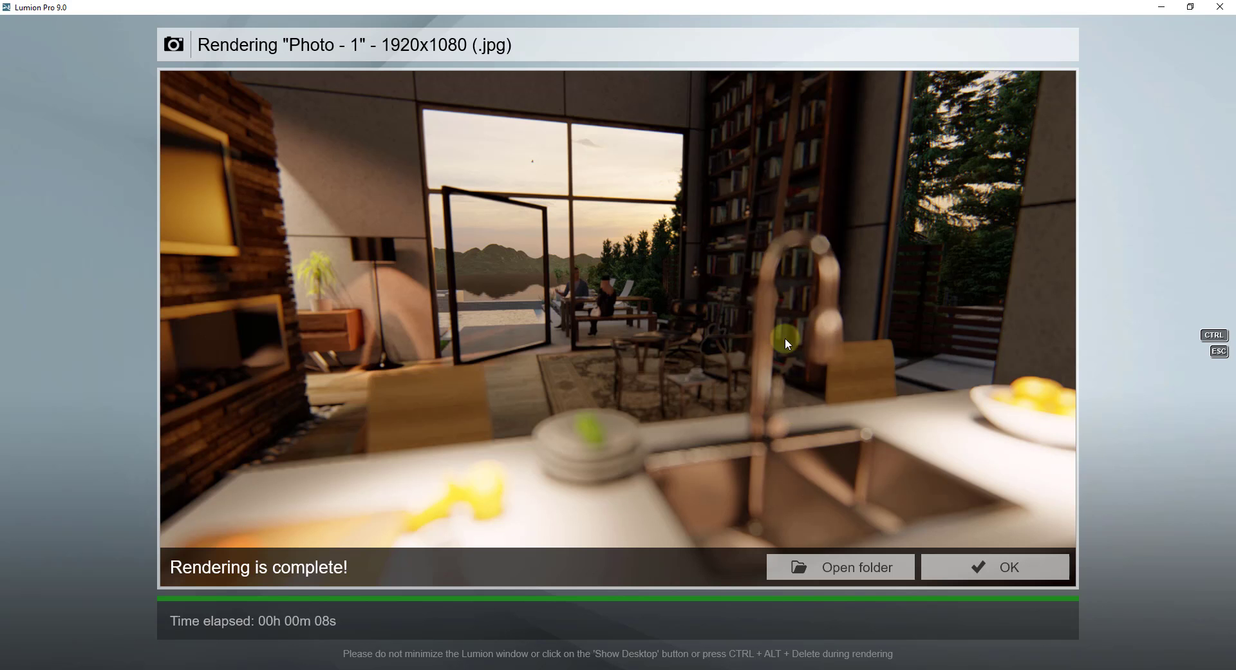
Close the render, pull Focus distance near 0, and set Amount 34.2 and Foreground/Background 0.4.
left_click(997, 570)
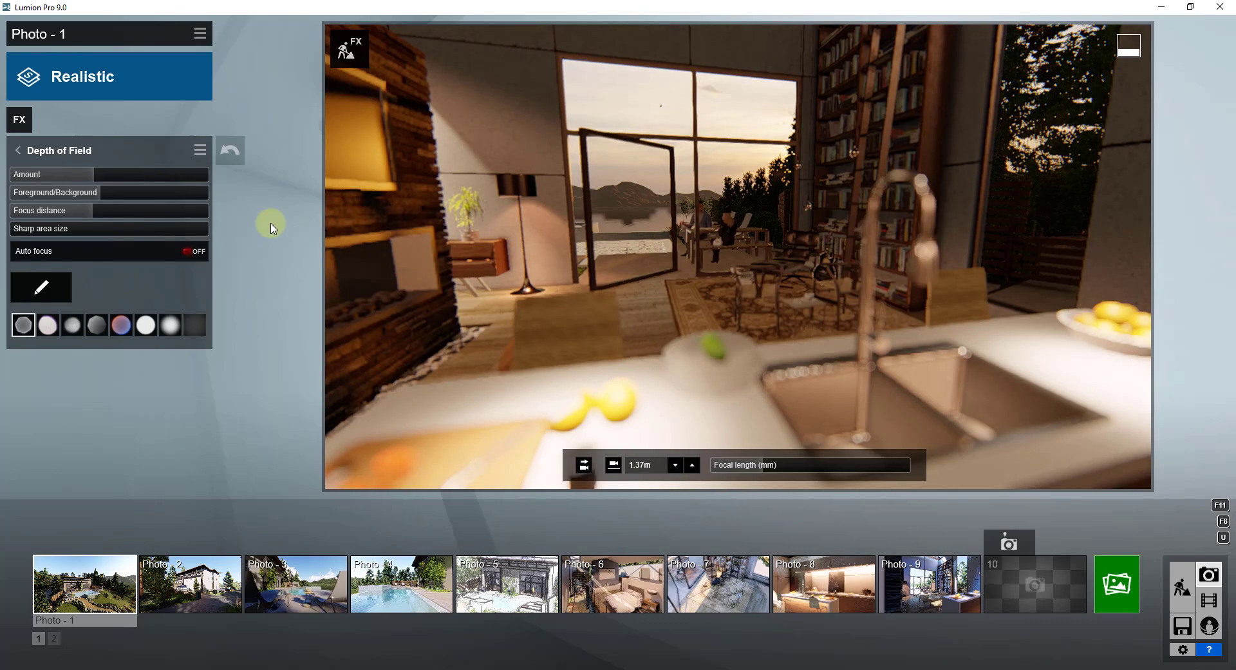
left_click_drag(95, 209, 30, 218)
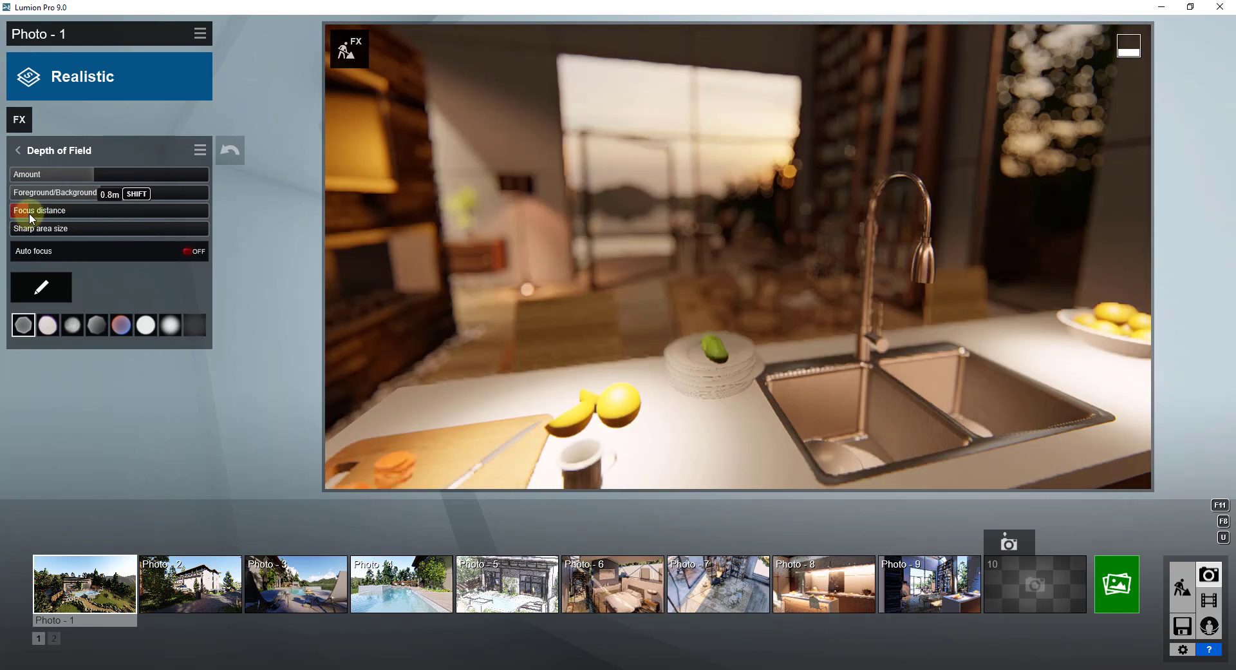
mouse_move(91, 175)
left_mouse_down()
mouse_move(56, 174)
mouse_move(127, 194)
mouse_move(55, 200)
mouse_move(94, 197)
left_mouse_up()
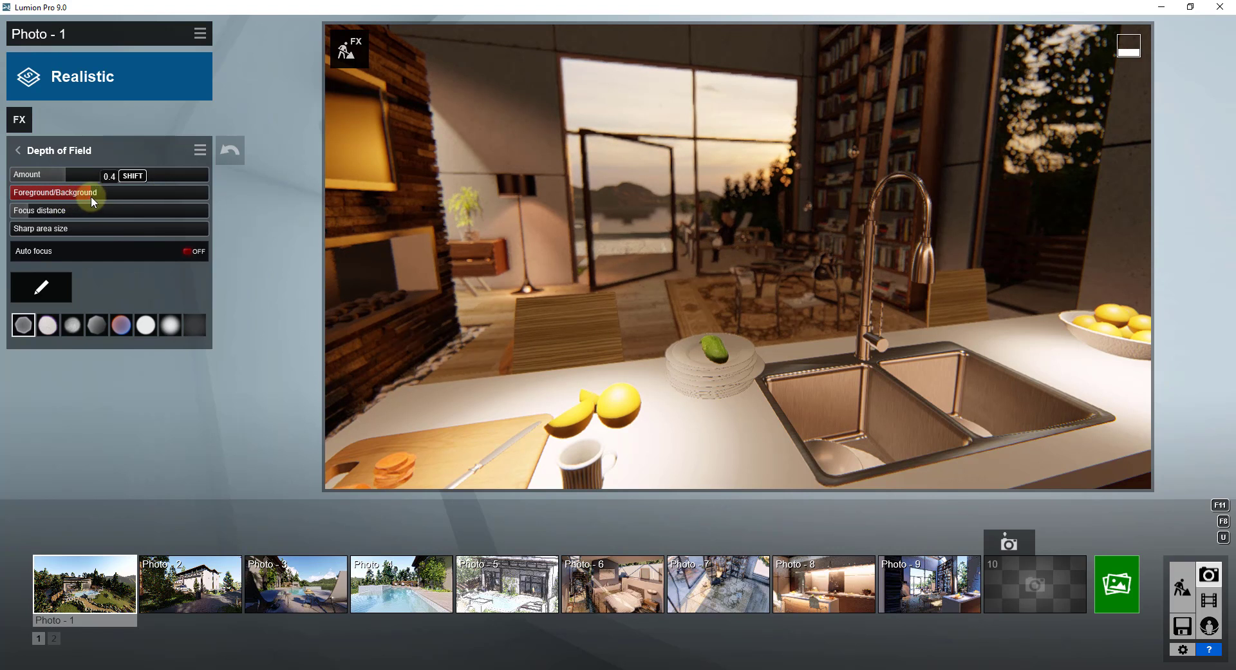
left_click_drag(91, 195, 93, 199)
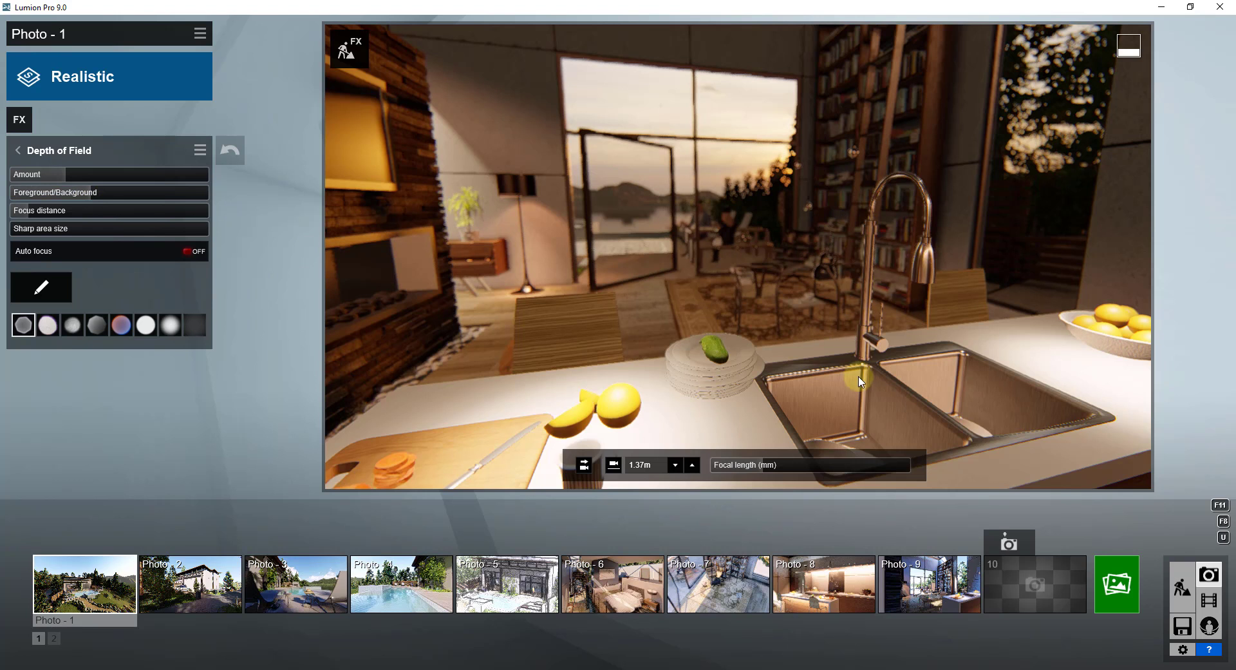
Render Photo - 1 at Desktop 1920x1080 and save it as the JPG 'Foreground Focus'.
left_click(1115, 601)
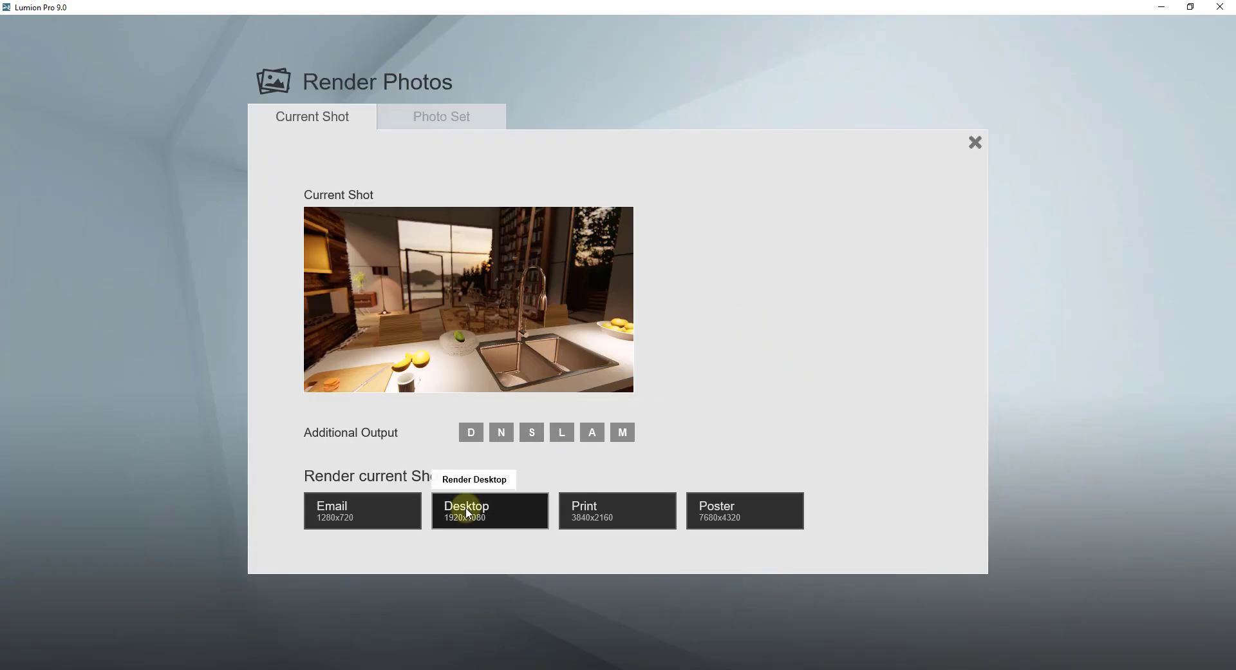
left_click(474, 507)
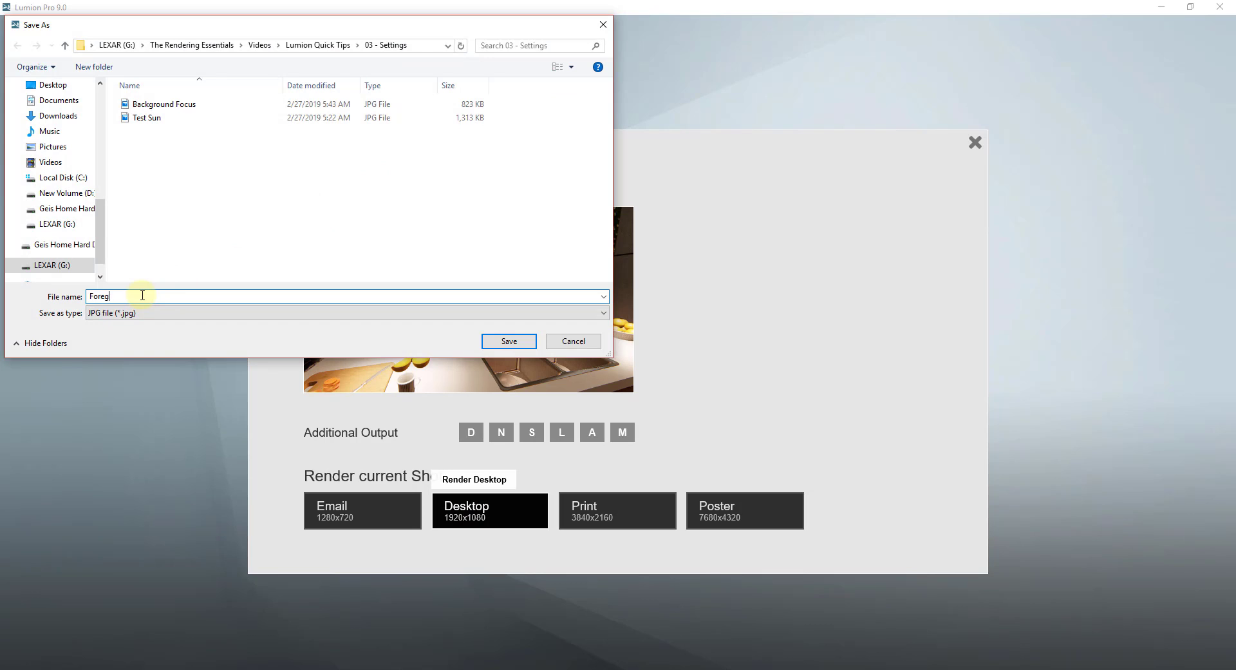
type("Foreground Focus")
key("Return")
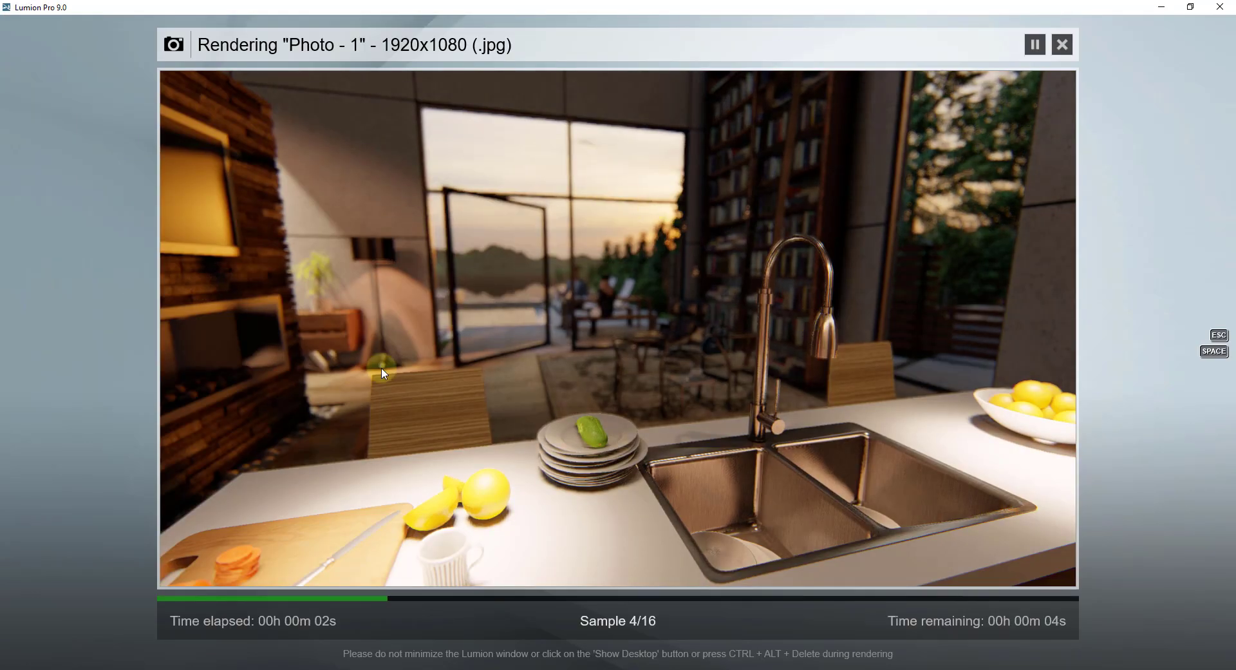